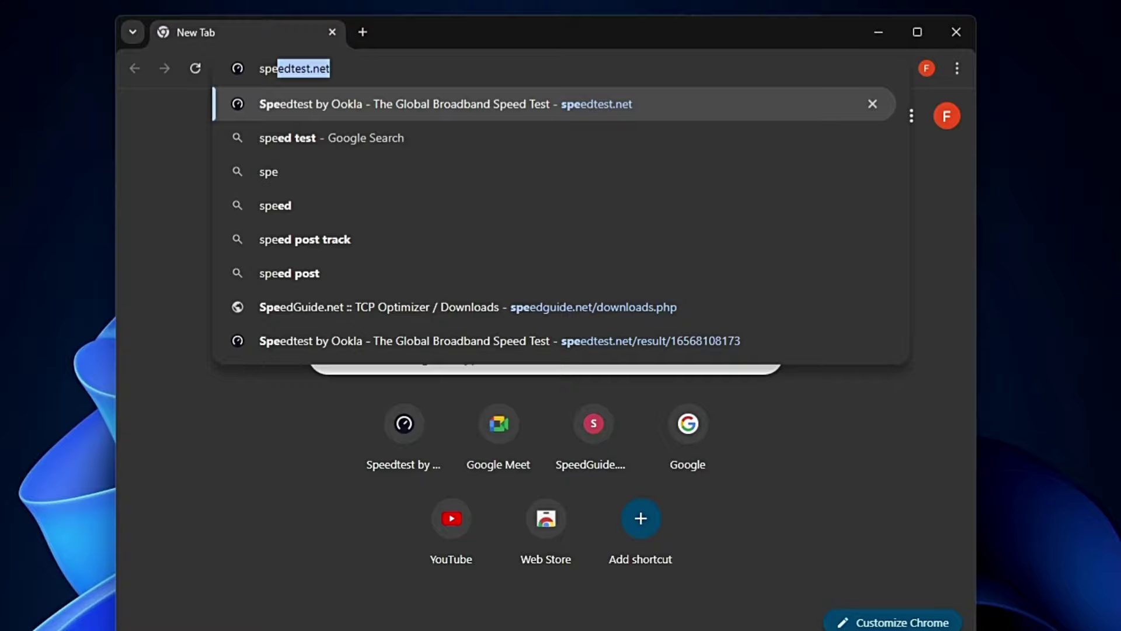
Step: Open speedtest.net in the browser and select the Ethernet0 adapter in the Network Connections window
key(Right)
key(Return)
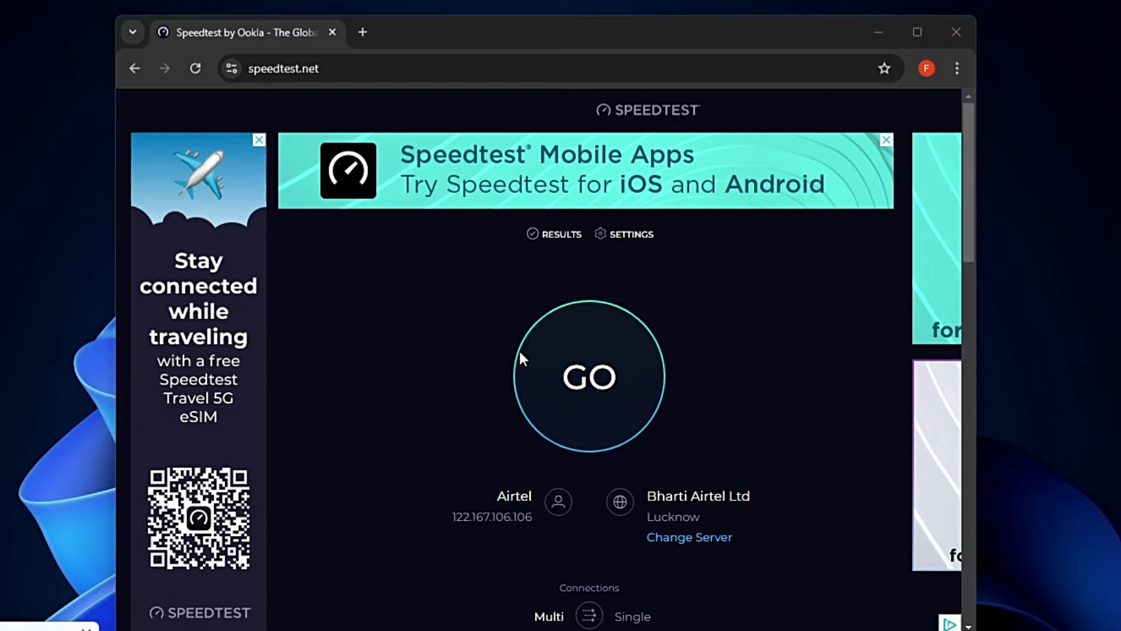
key(Return)
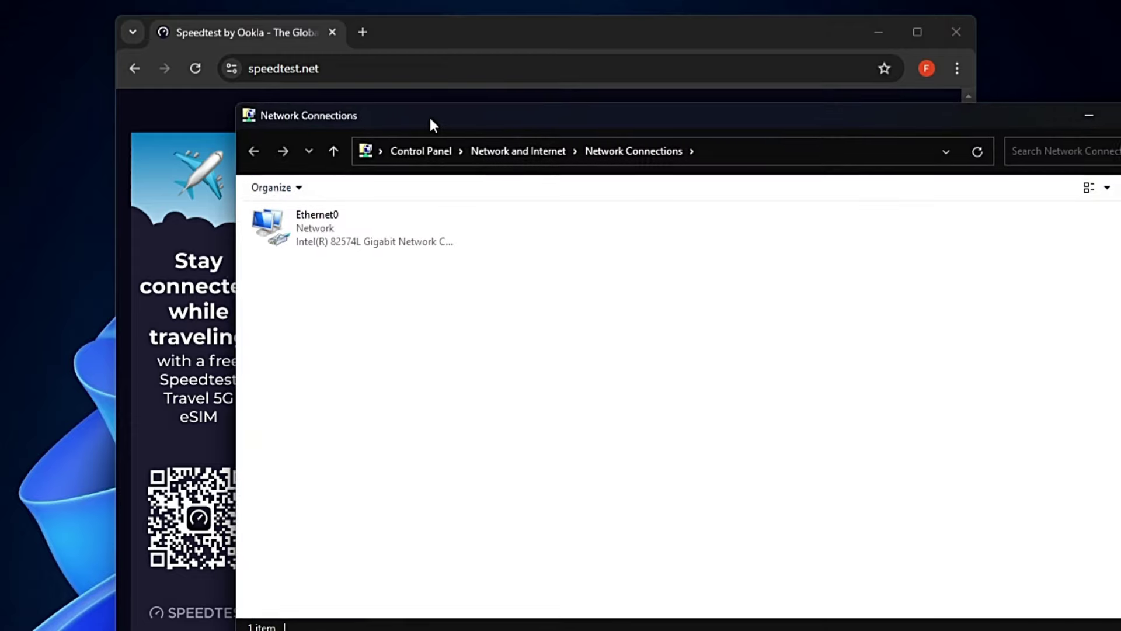
click(358, 237)
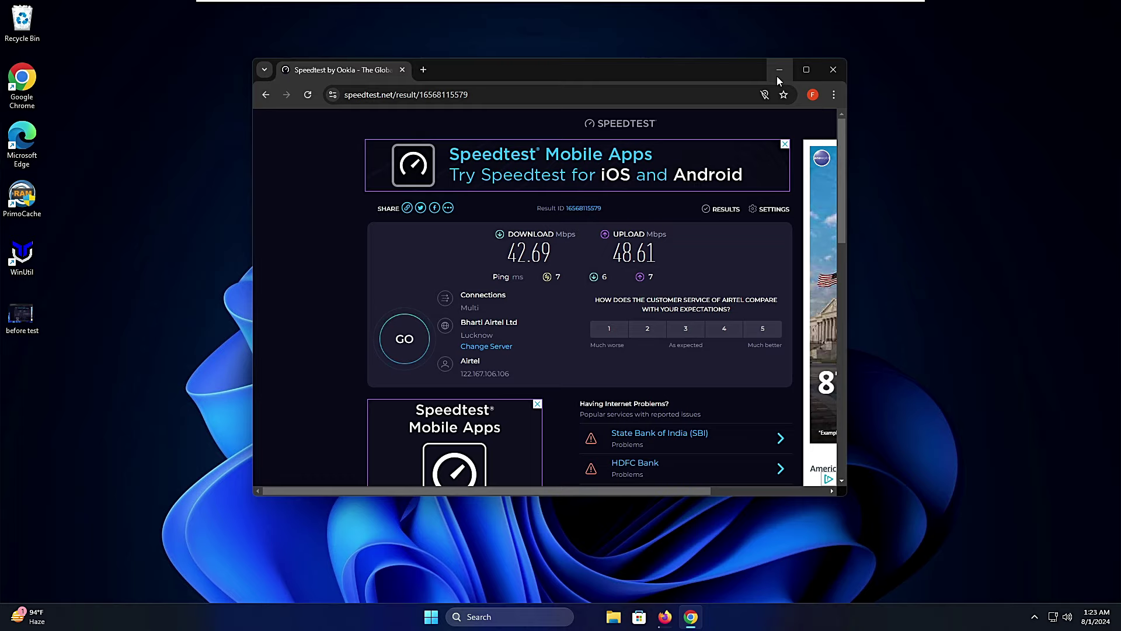
Step: Open the system's restore point settings and review the system protection configuration of the Windows (C:) drive
click(778, 70)
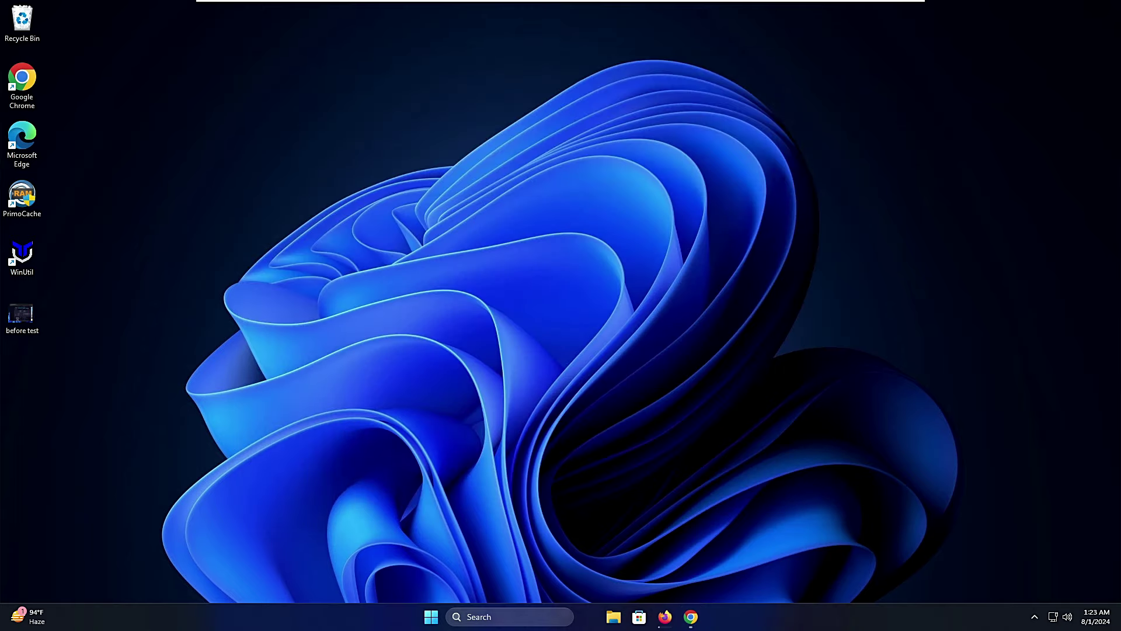
click(517, 610)
text(create a restore point)
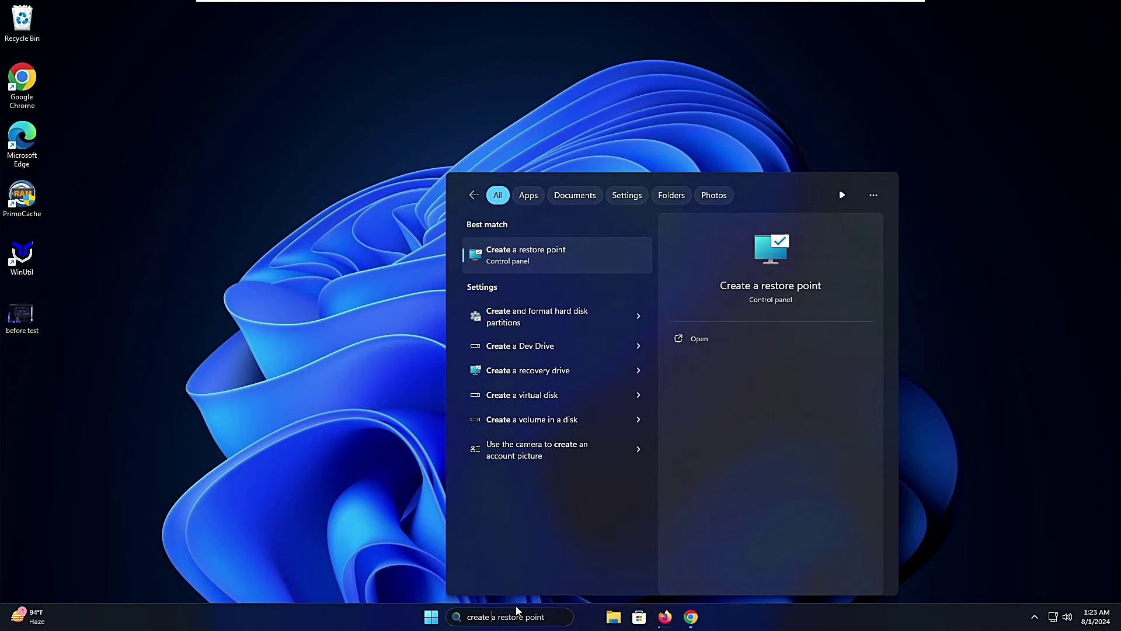
click(566, 264)
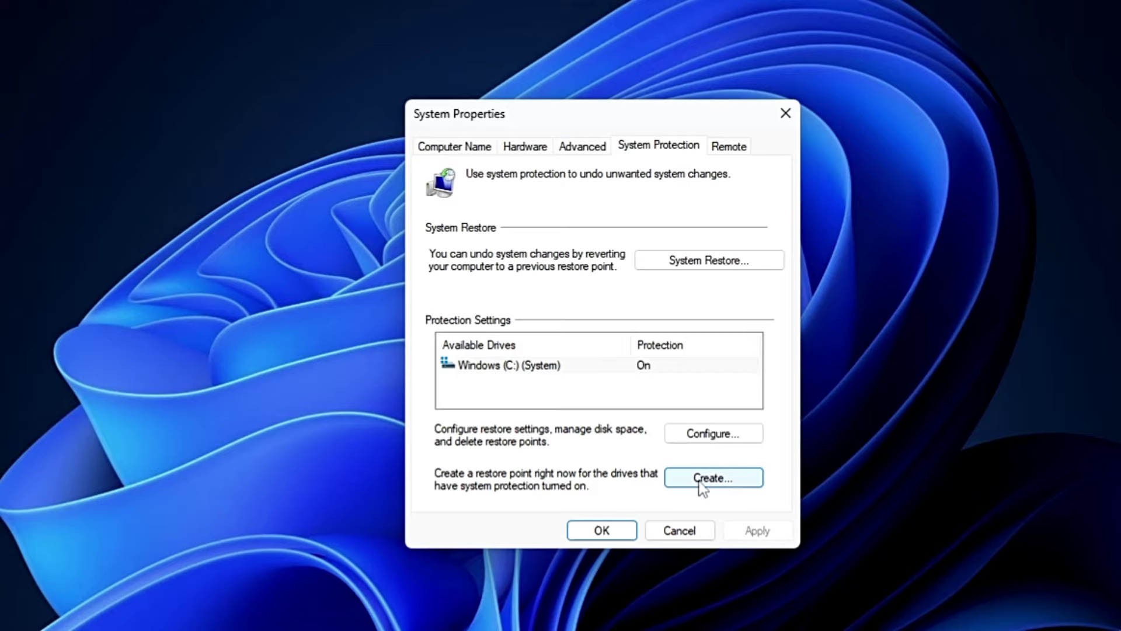
click(703, 437)
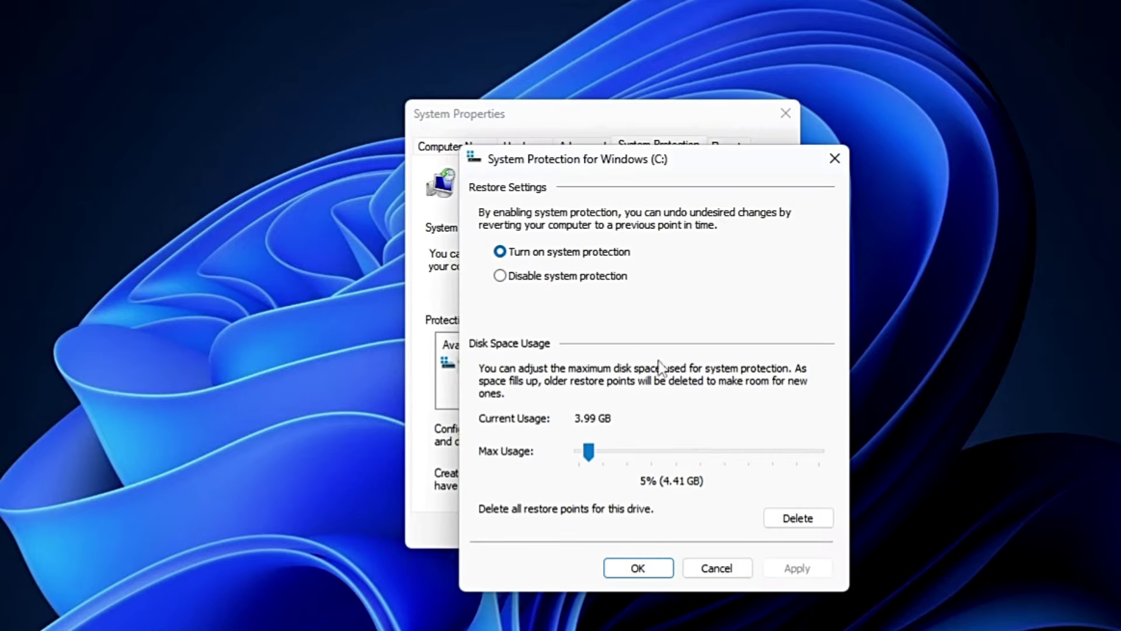
click(666, 569)
Step: Create a restore point described as "TCP optimizer settings" and close System Properties
click(729, 483)
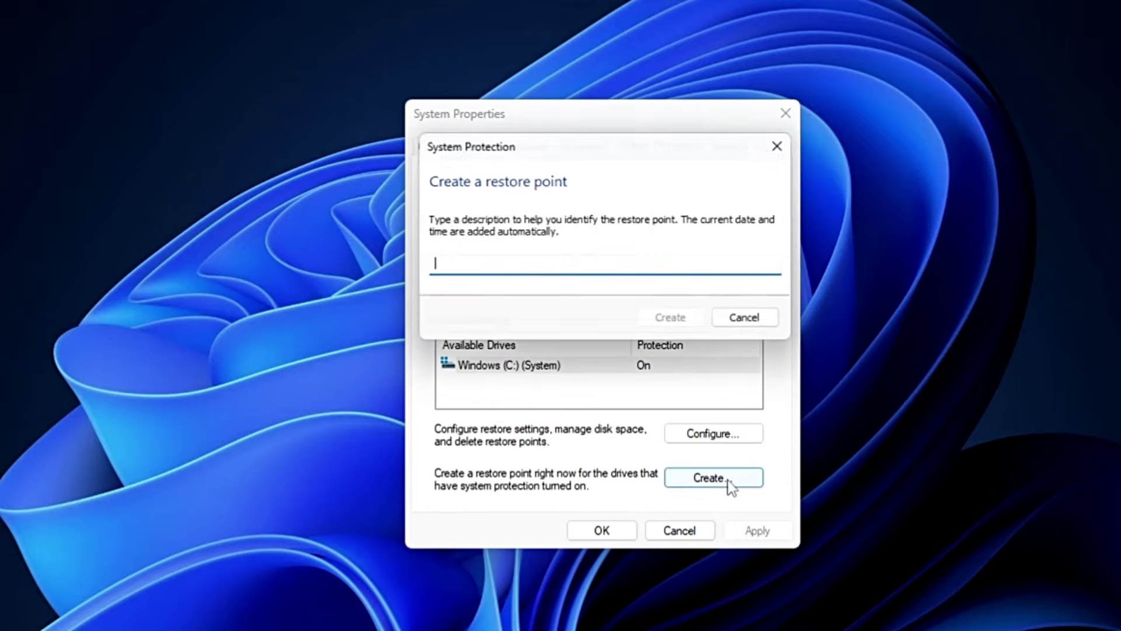
text(TC)
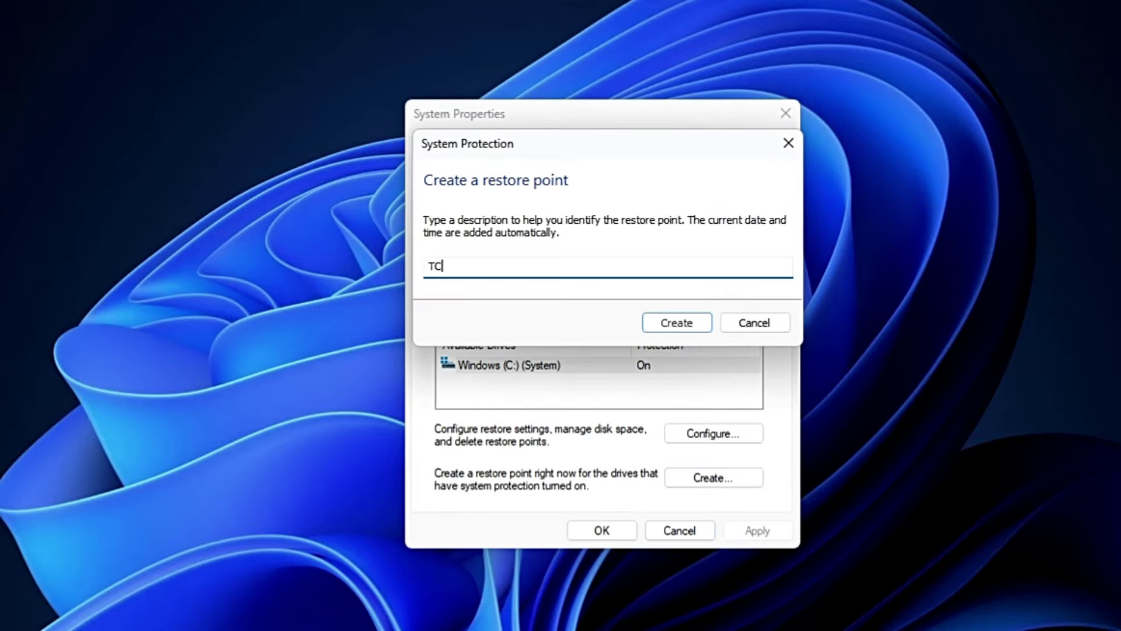
text(P Moptimizer settings)
key(Home)
key(Right)
key(Right)
key(Right)
key(Right)
key(Delete)
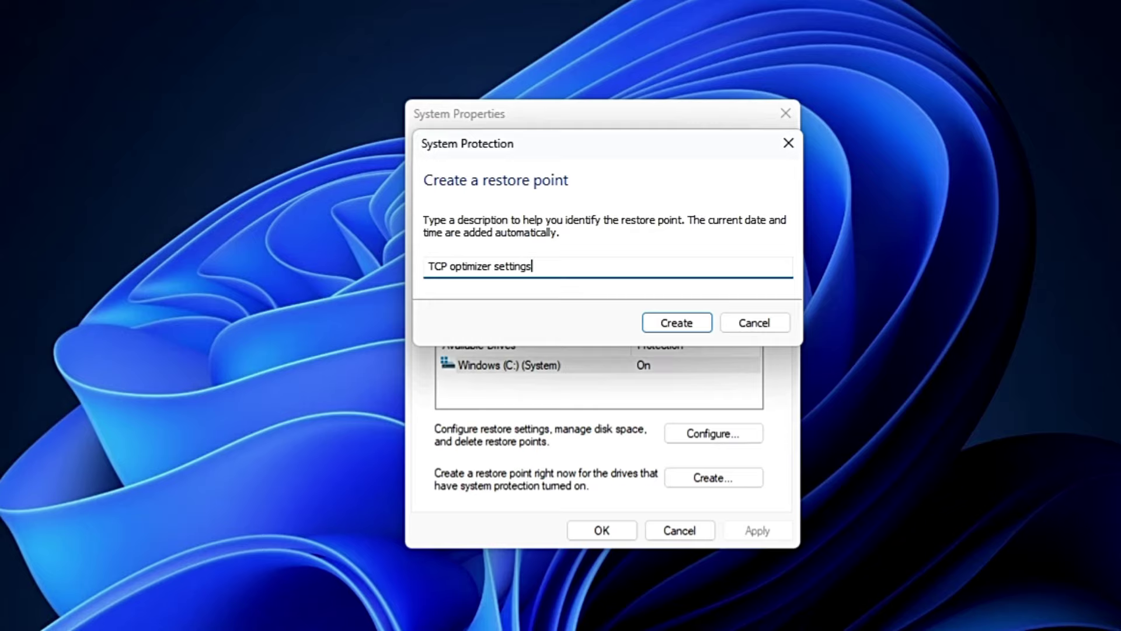
click(675, 325)
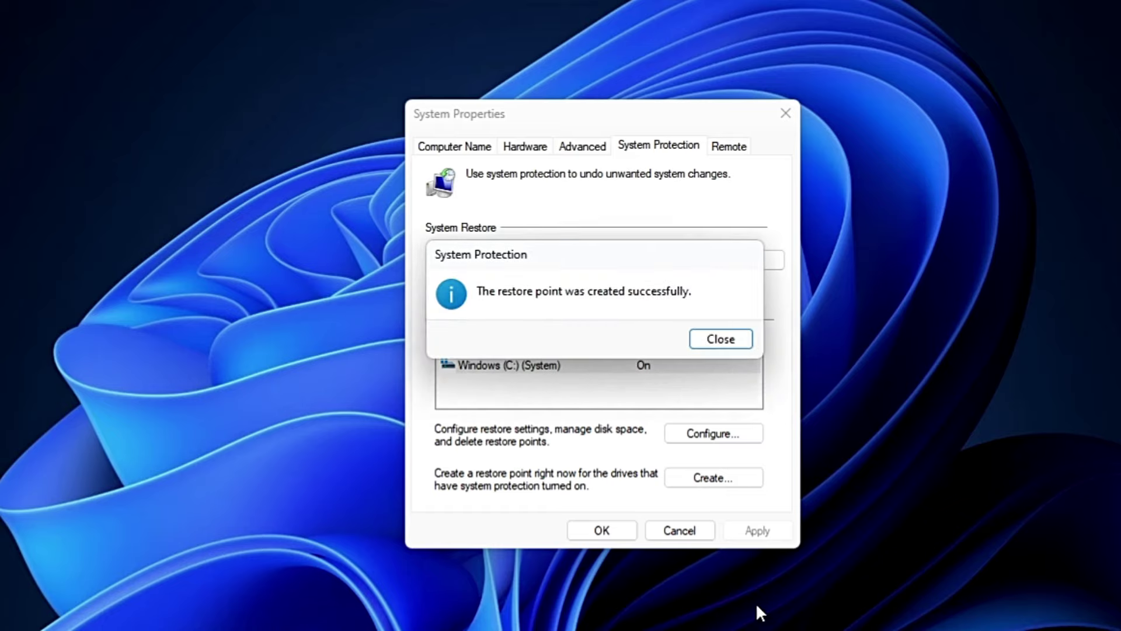
click(730, 343)
click(601, 530)
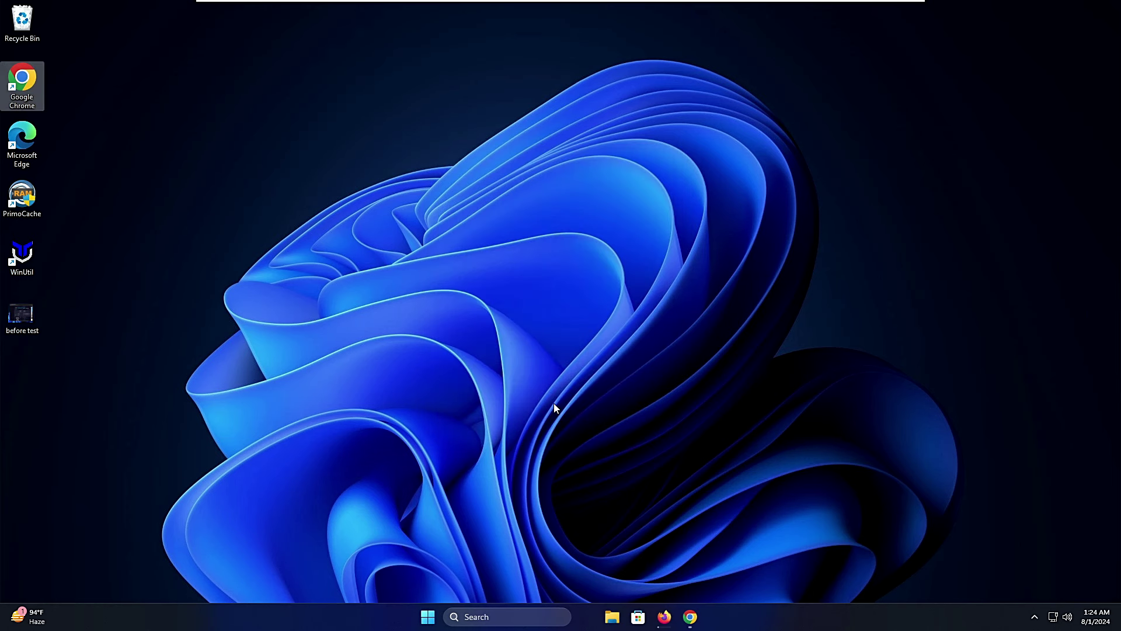
click(690, 618)
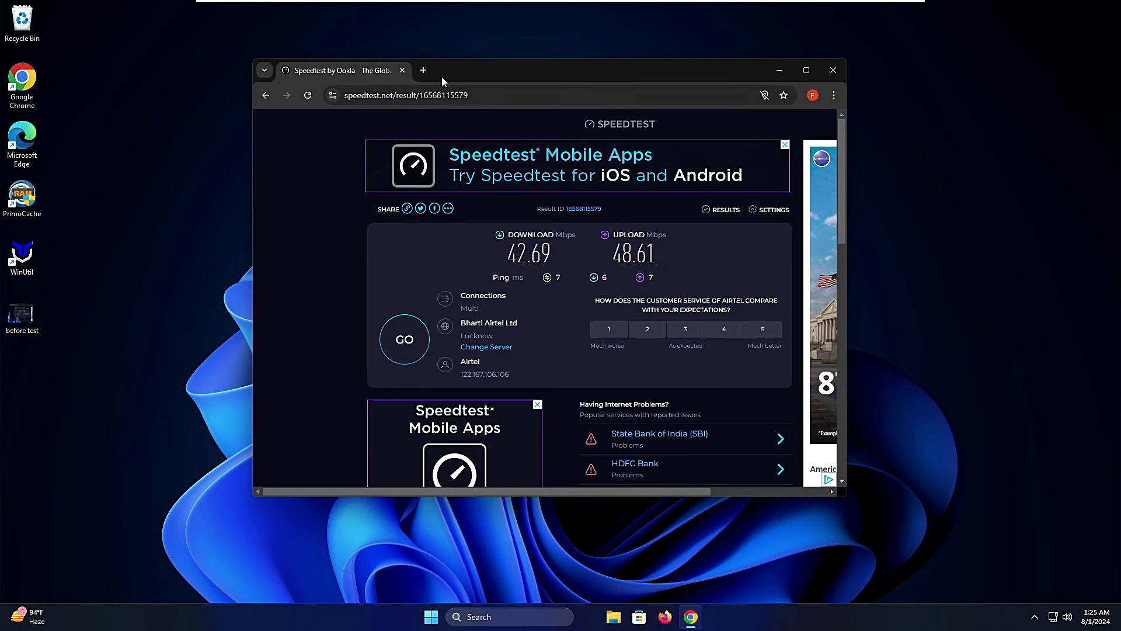
click(430, 69)
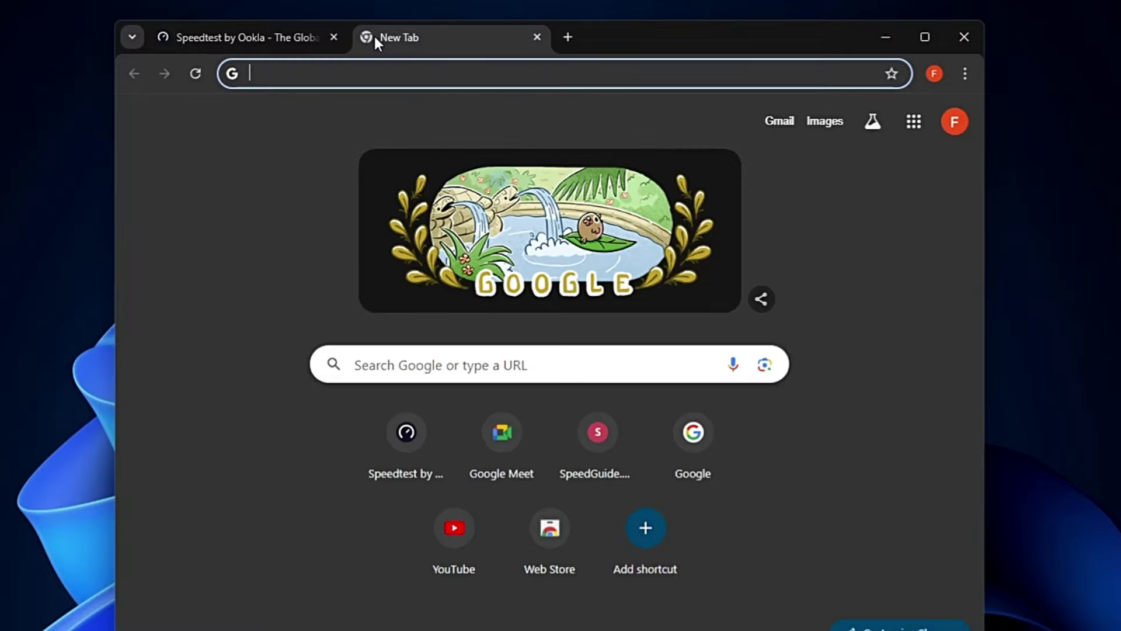
text(https://www.speedguide.net/downloads.php)
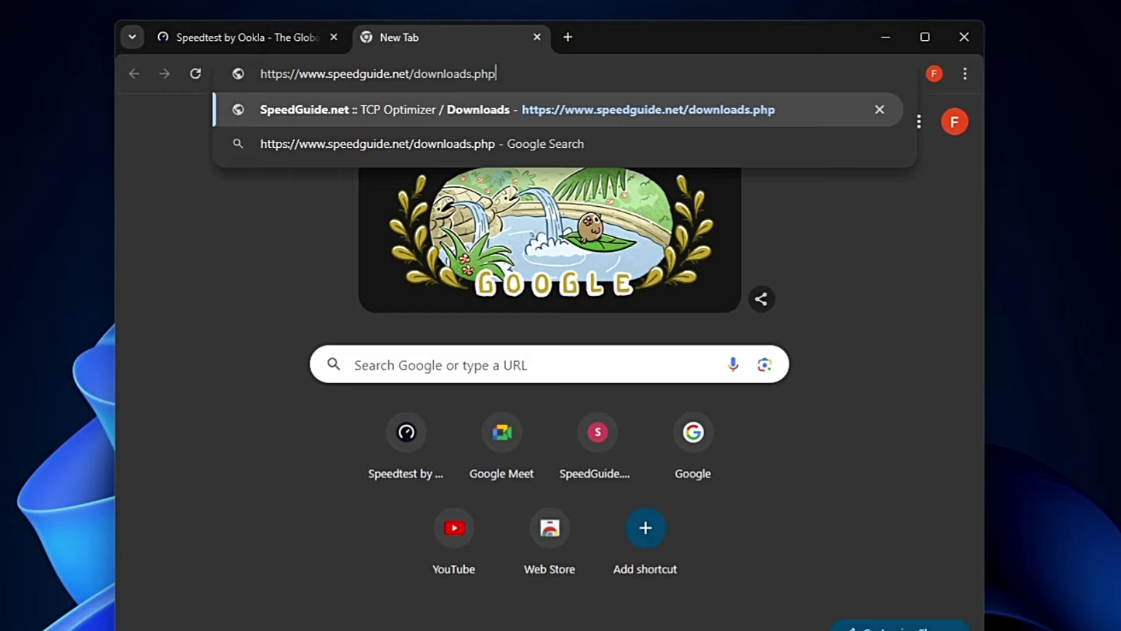
key(Return)
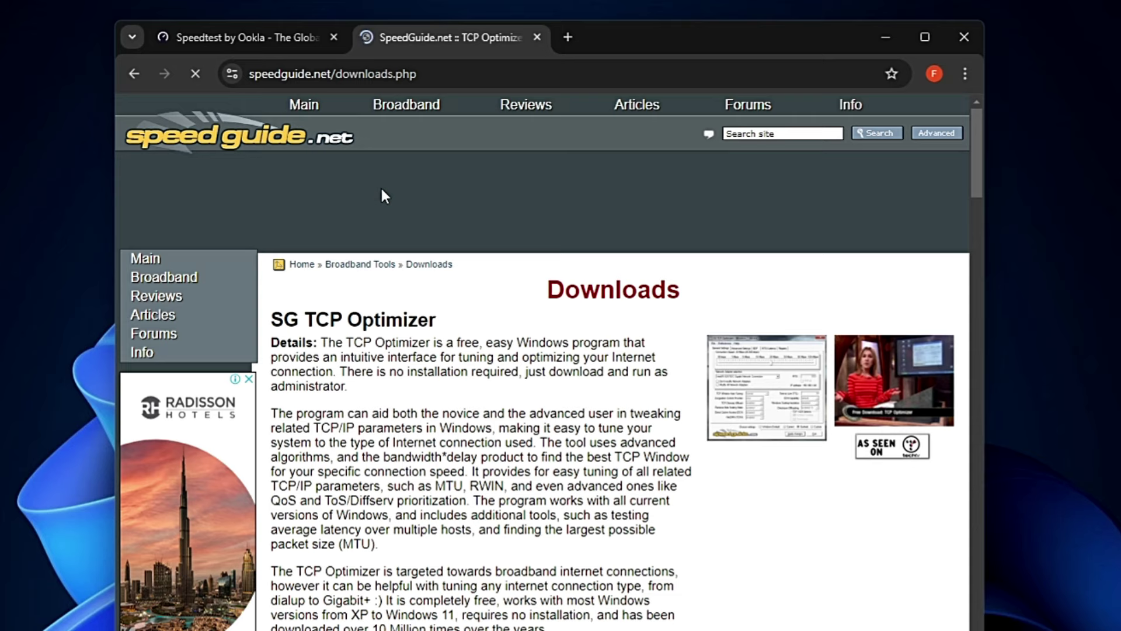
Step: Download TCP Optimizer 4 from the downloads page and show the downloaded file in its folder
scroll(331, 406, down, 6)
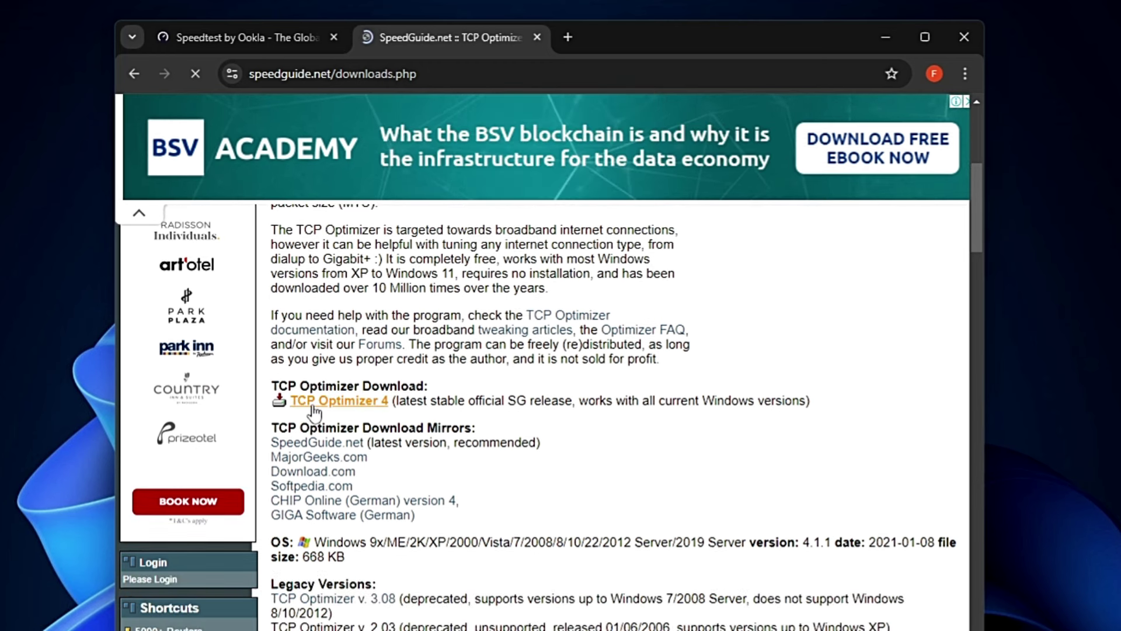
click(365, 405)
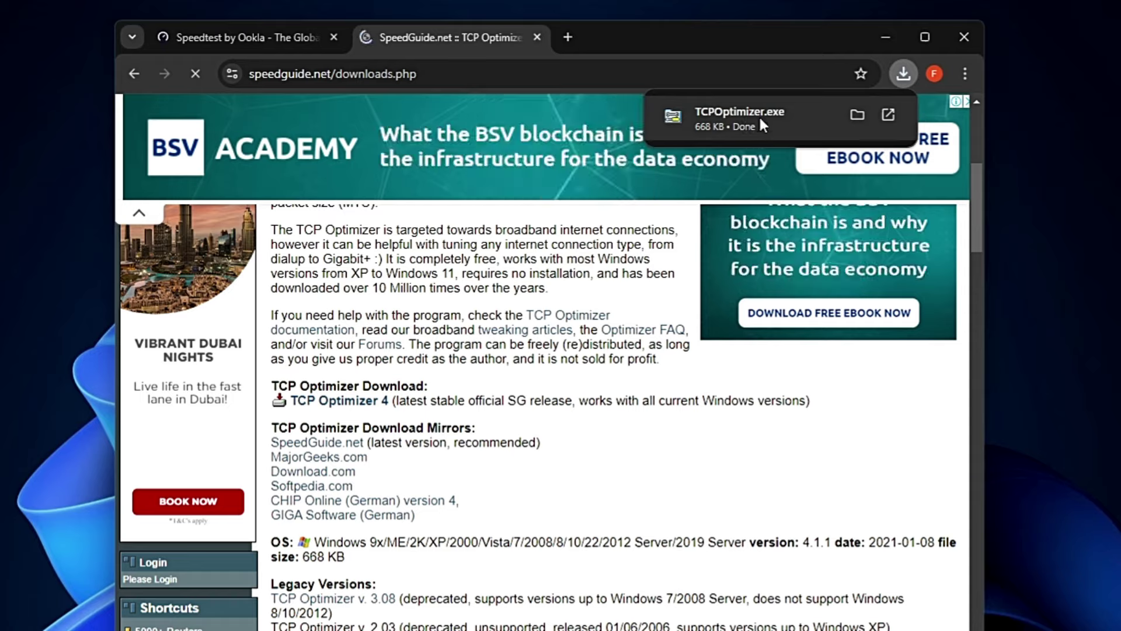
click(860, 114)
Step: Run TCPOptimizer as administrator, allow it to make changes, and minimize the Downloads window
right_click(403, 275)
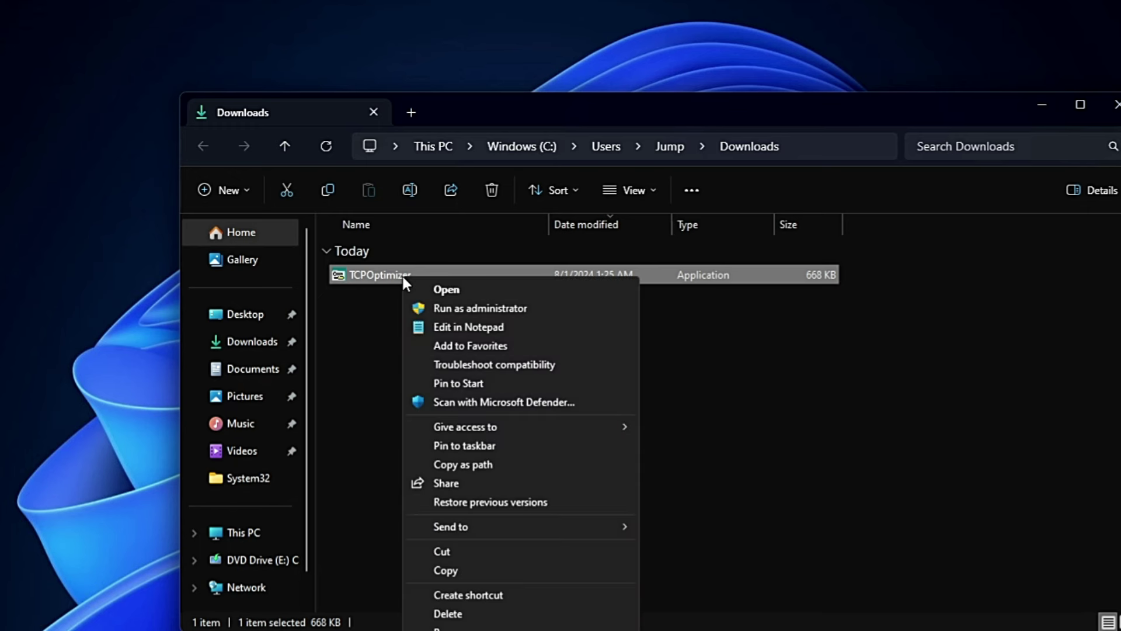
click(459, 308)
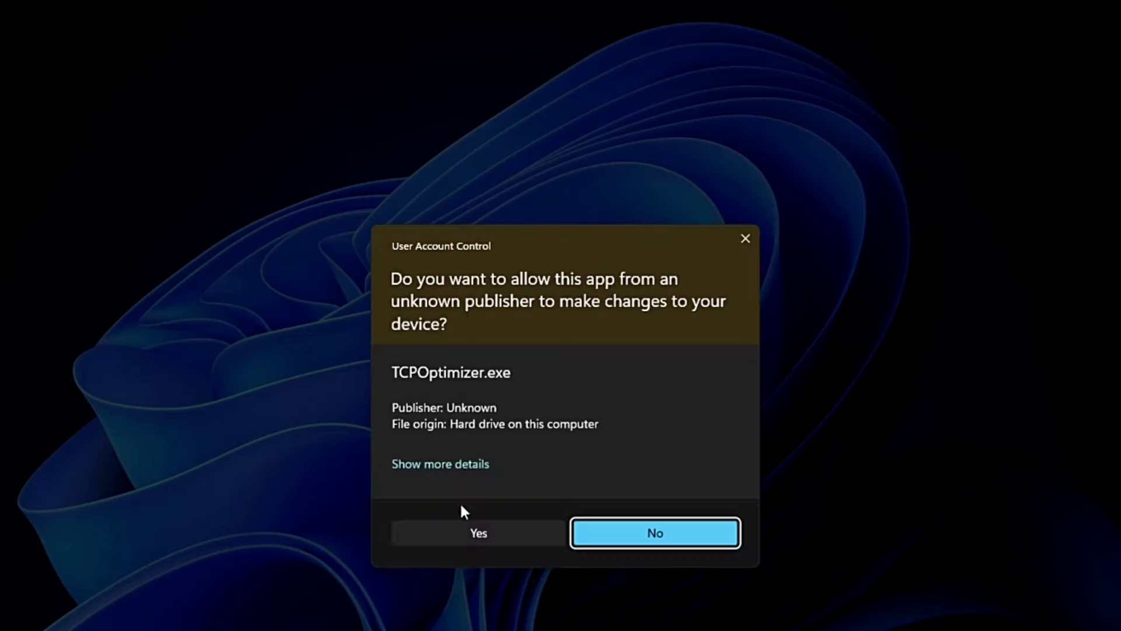
click(462, 533)
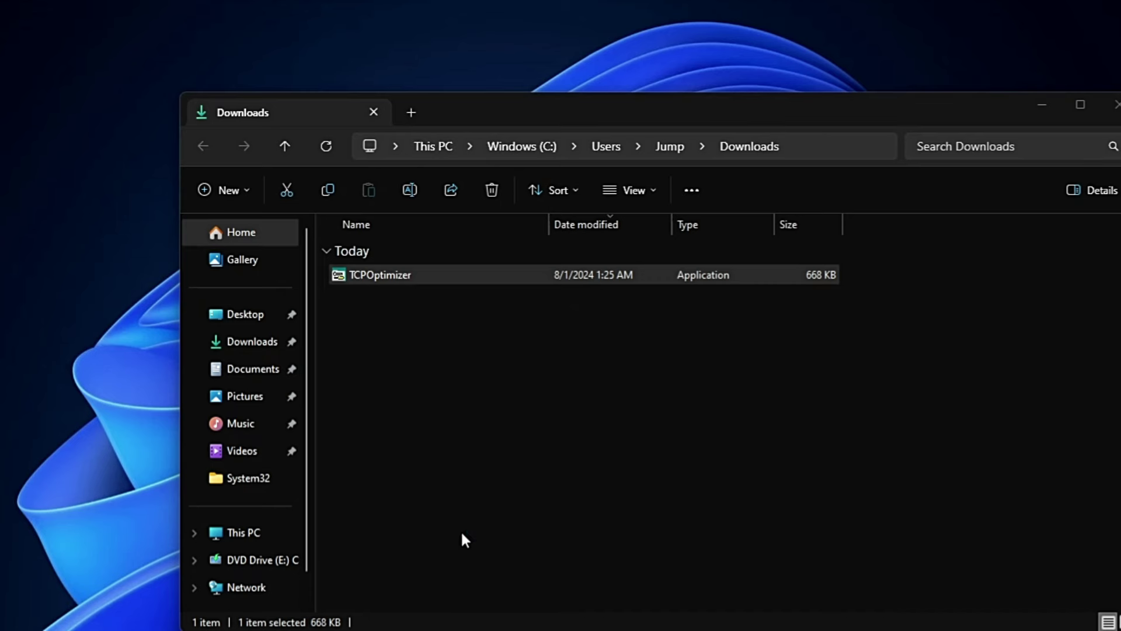
click(1043, 107)
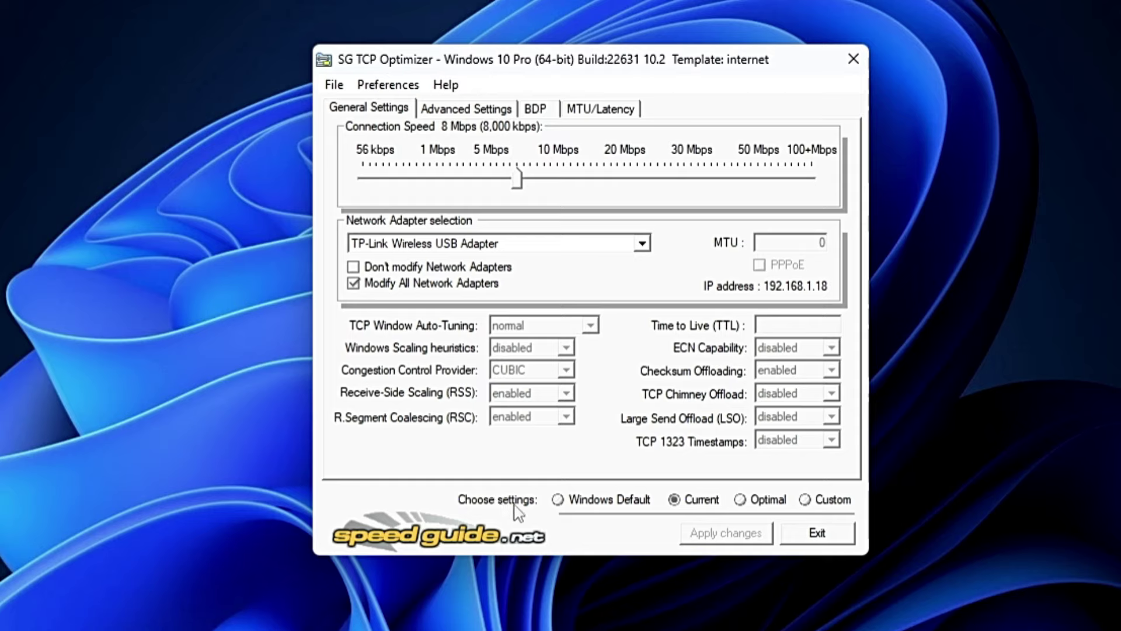
Step: Apply the Optimal settings in TCP Optimizer and reboot the computer
click(741, 500)
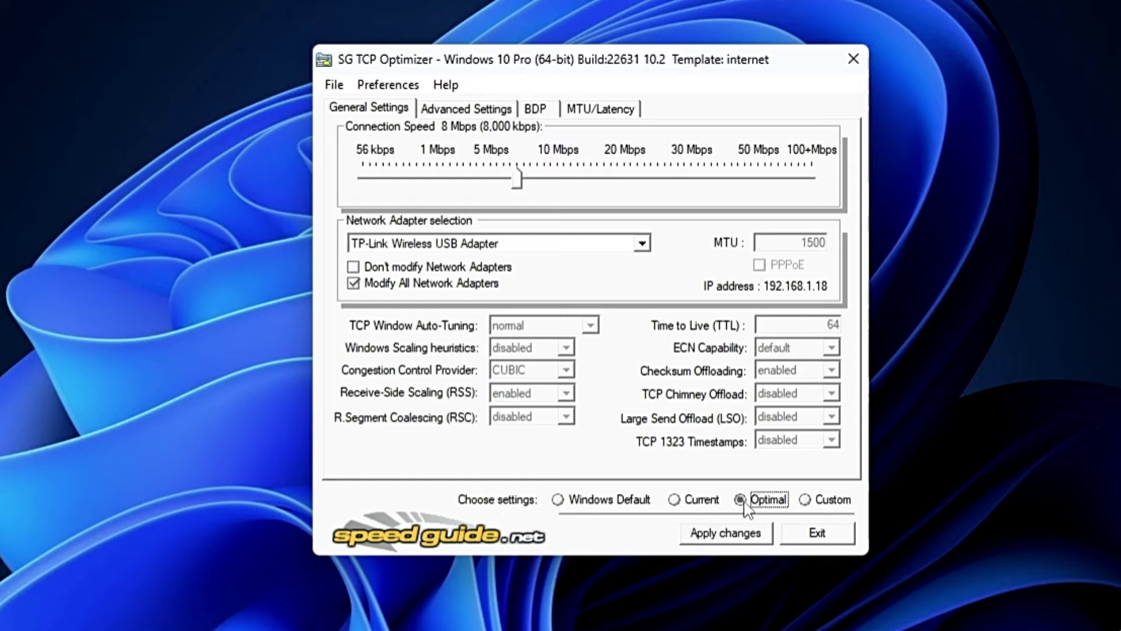
click(729, 538)
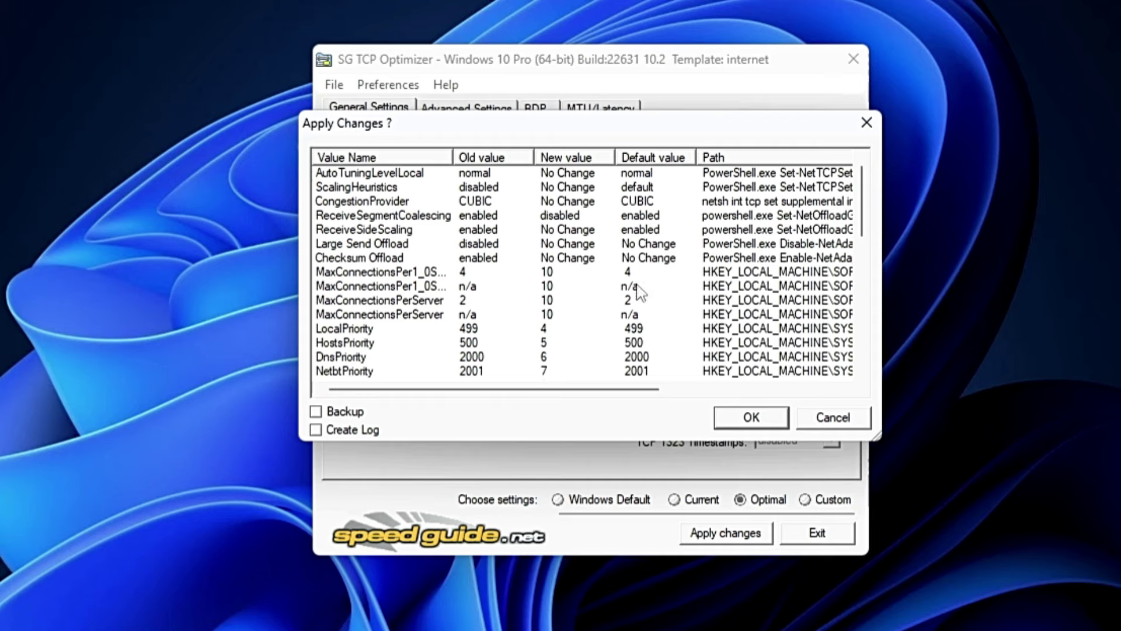
click(747, 418)
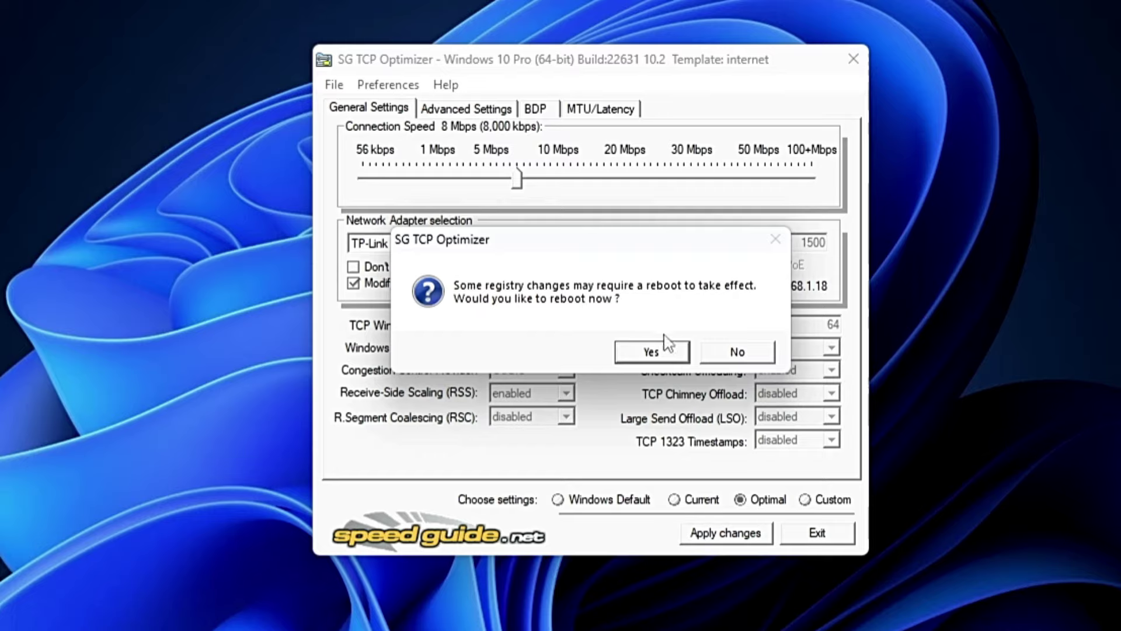
click(653, 352)
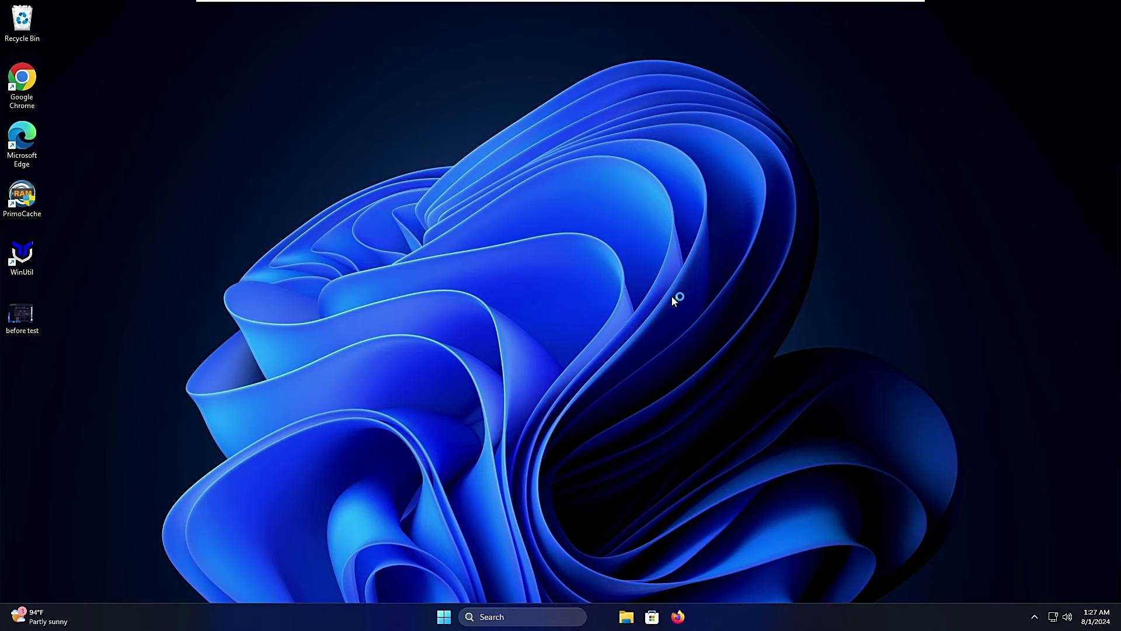
Step: Run TCPOptimizer from the Downloads folder as administrator again and allow it to make changes
click(627, 617)
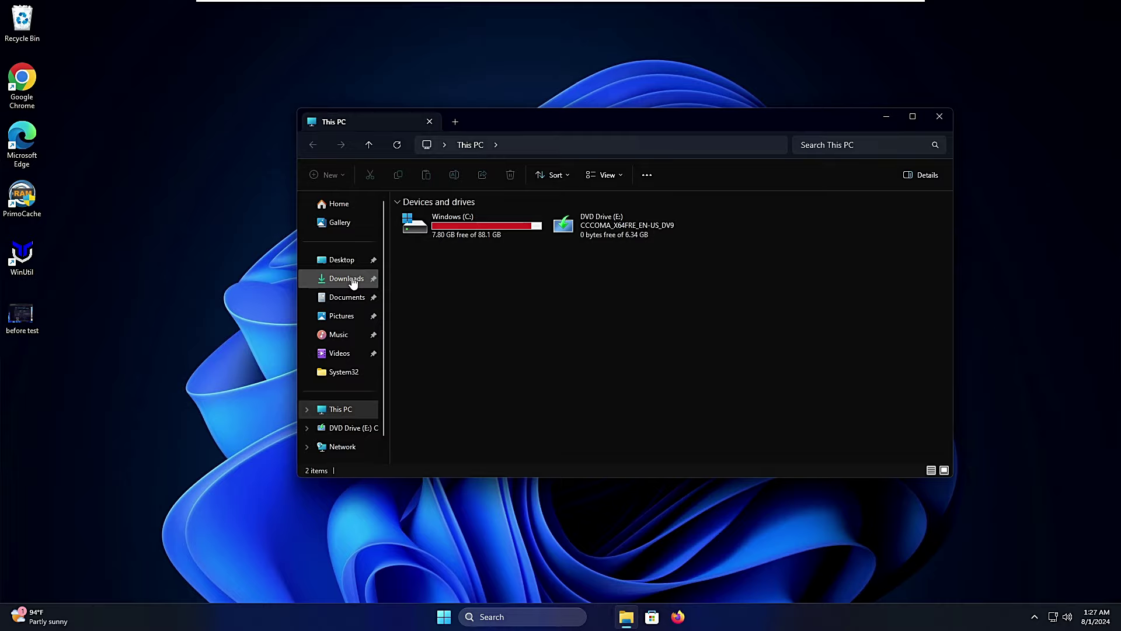
click(354, 280)
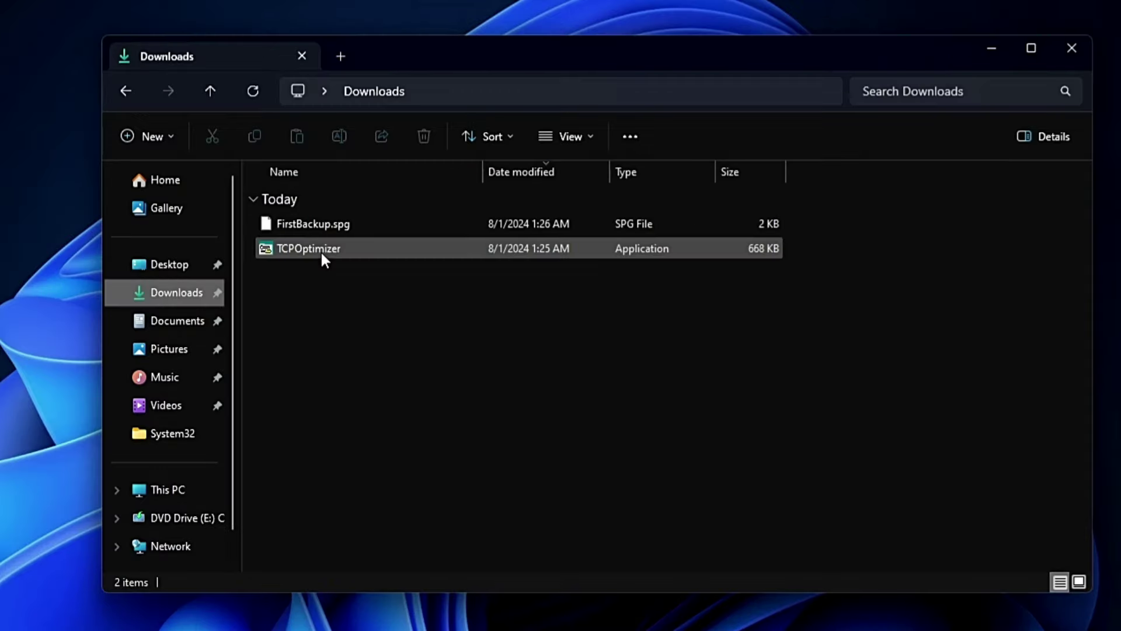
click(323, 257)
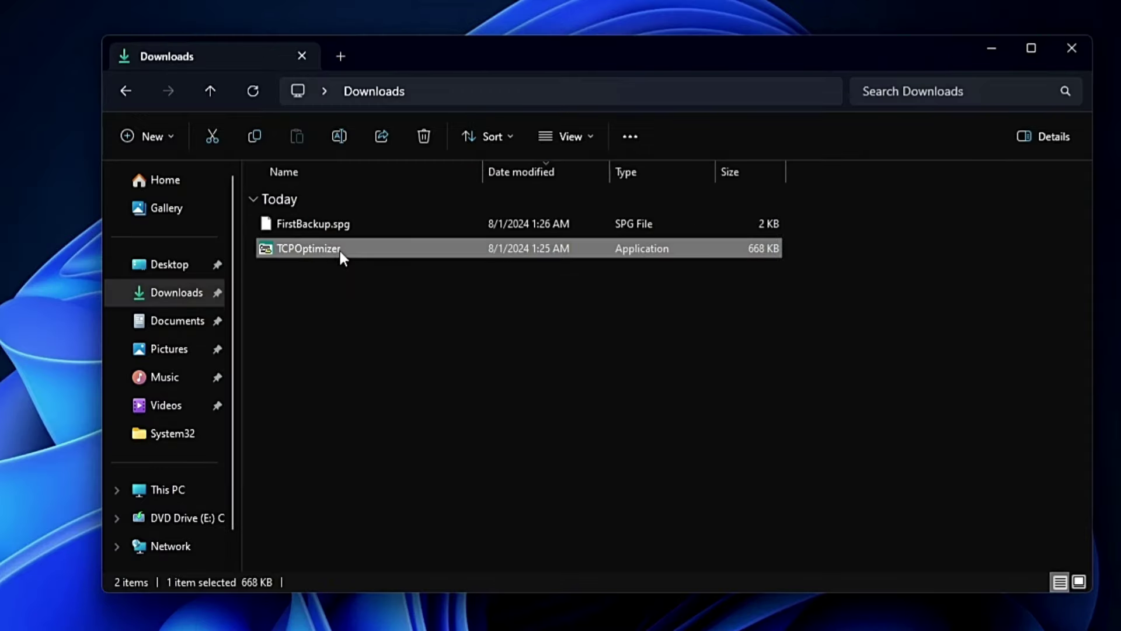
right_click(340, 251)
click(393, 285)
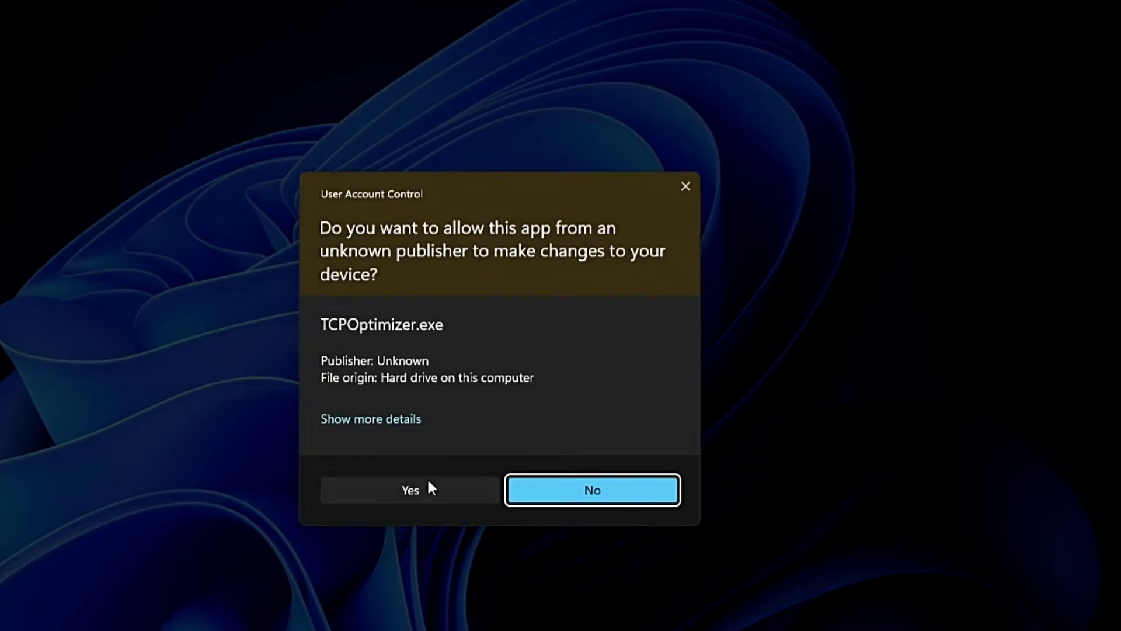
click(423, 496)
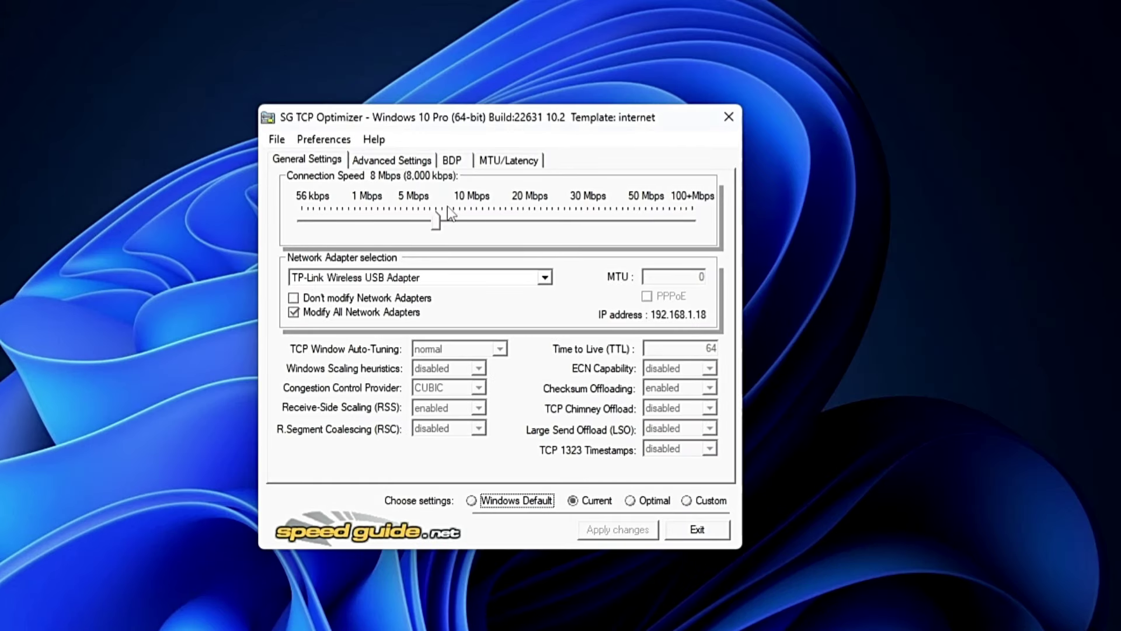
Step: Set the connection speed in TCP Optimizer's general settings to 100 Mbps
drag(559, 117, 597, 96)
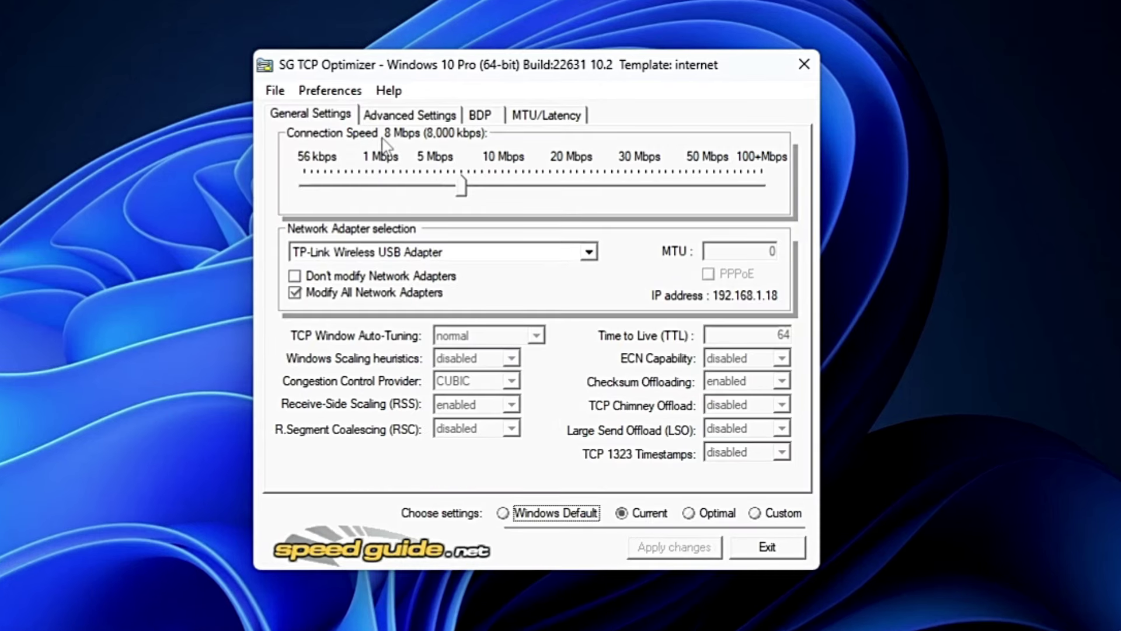
drag(461, 185, 755, 188)
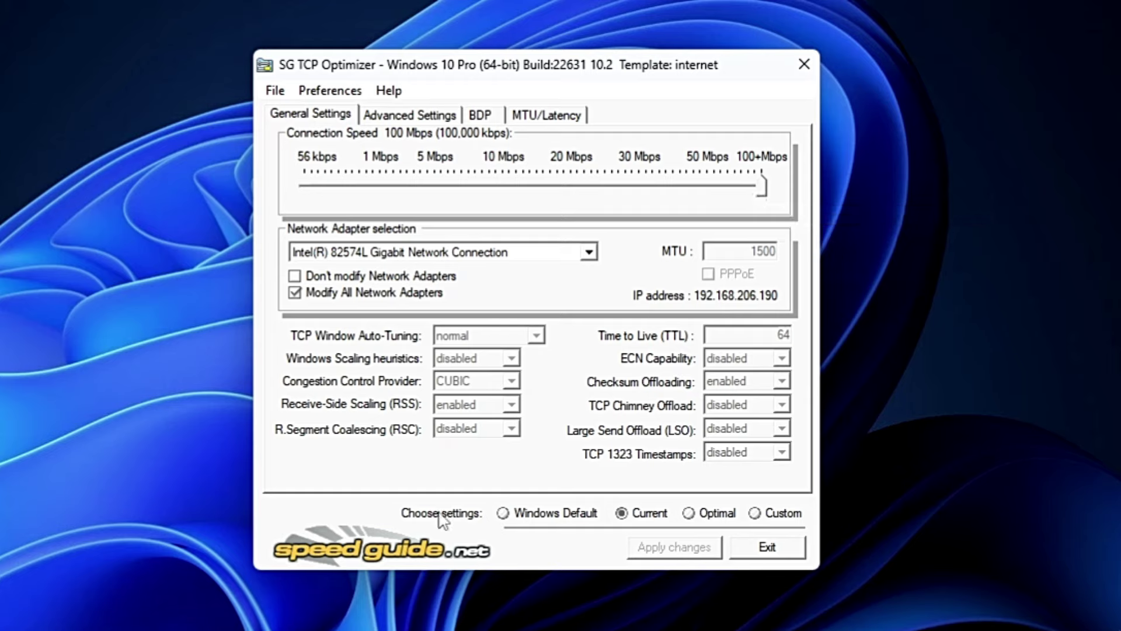
Step: Switch to Custom settings and select the Intel(R) 82574L Gigabit Network Connection as the network adapter
click(755, 514)
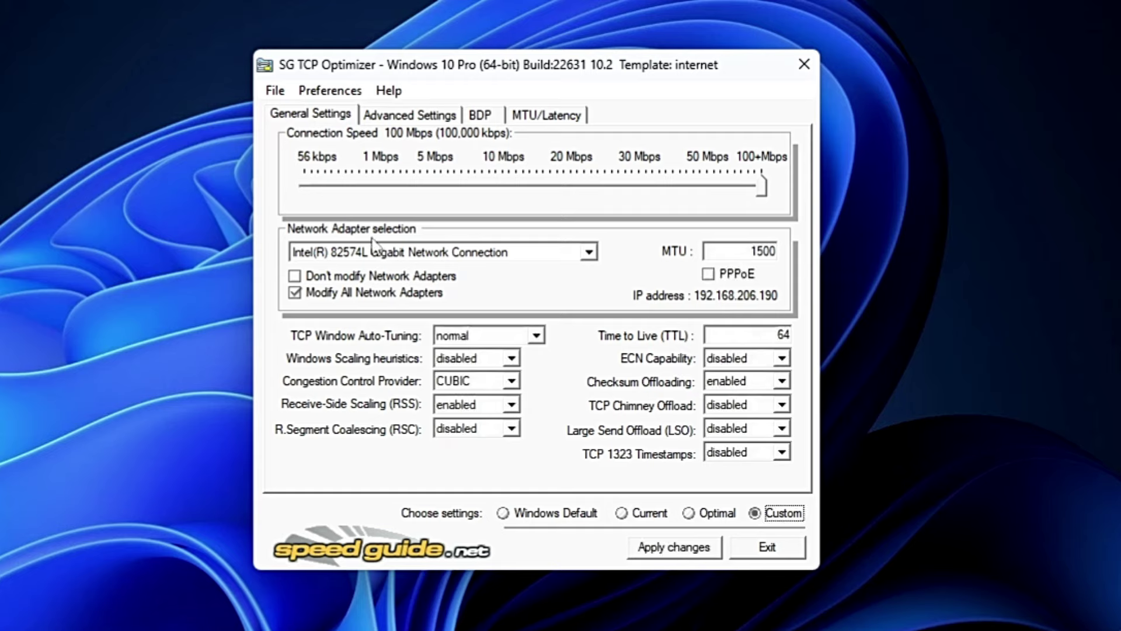
click(574, 256)
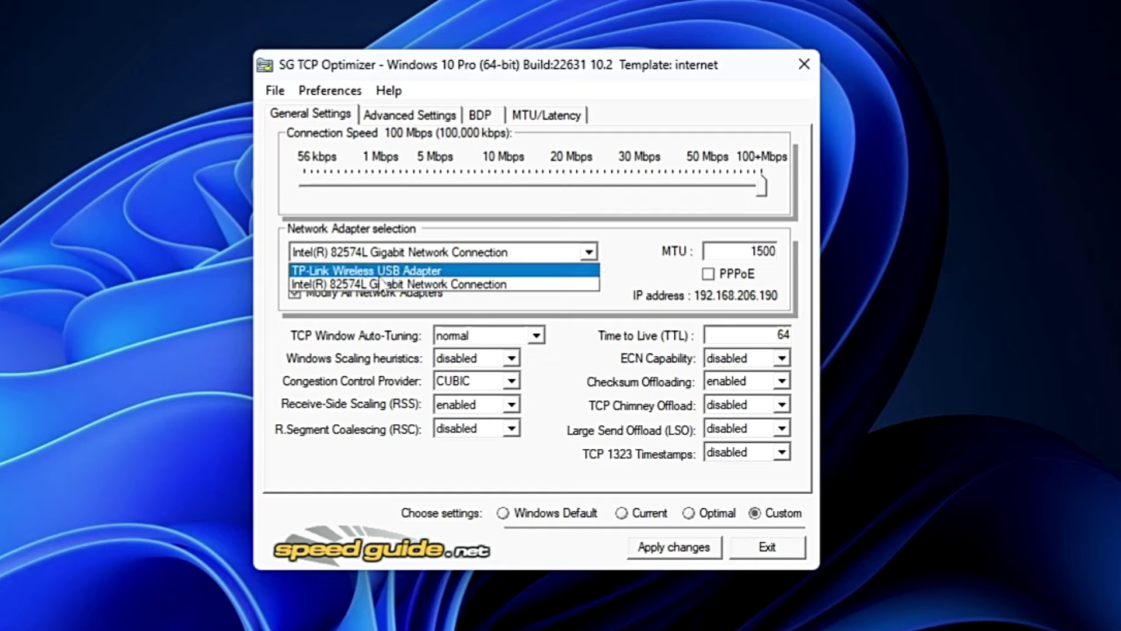
click(443, 284)
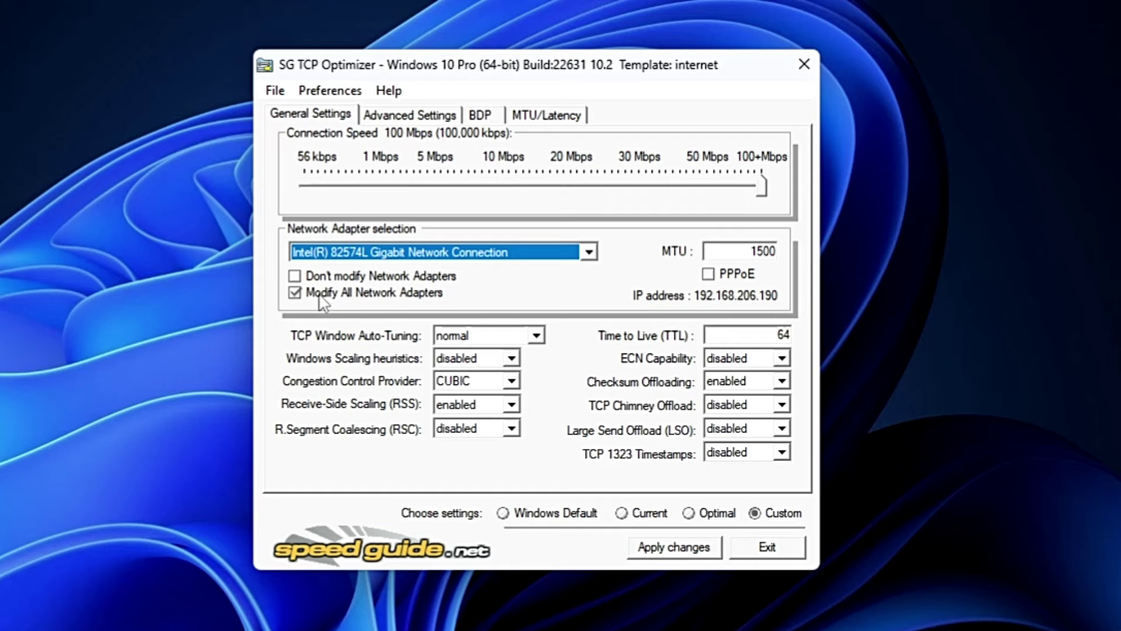
mouse_move(475, 439)
Step: In the advanced gaming tweaks, keep NetworkThrottlingIndex at disabled: ffffffff and set SystemResponsiveness to gaming: 0
click(425, 120)
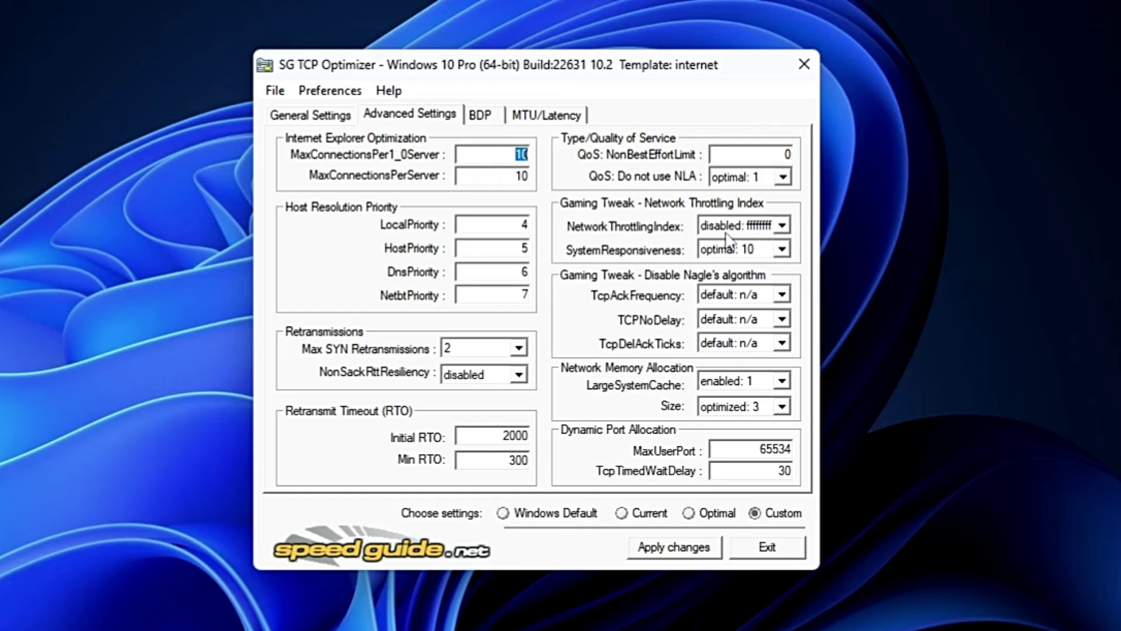
click(751, 235)
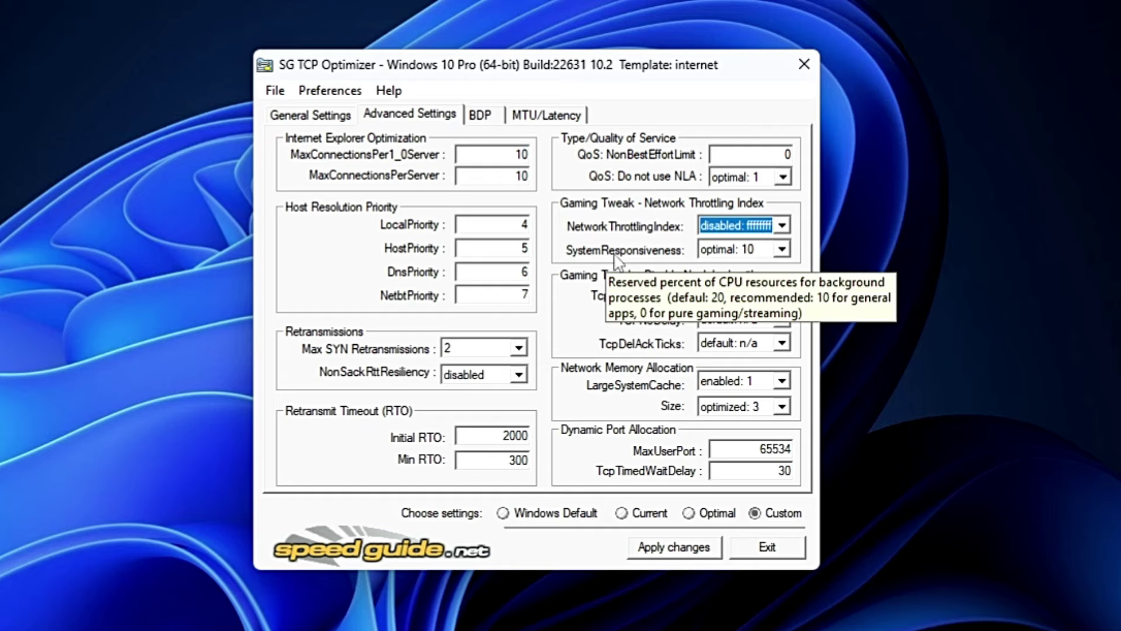
click(784, 250)
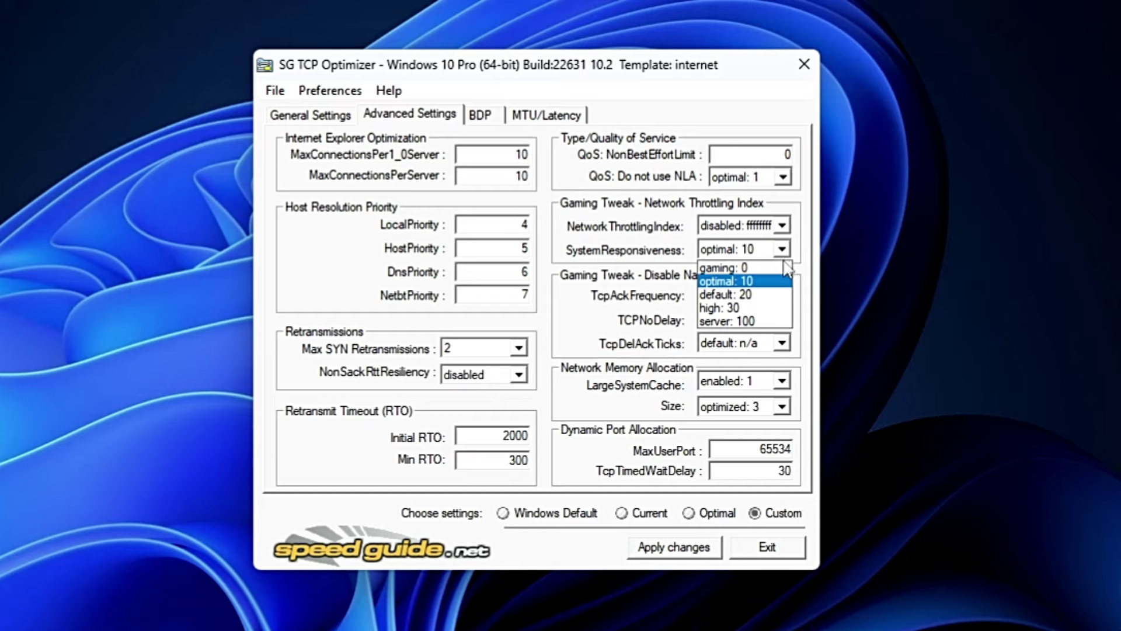
click(732, 270)
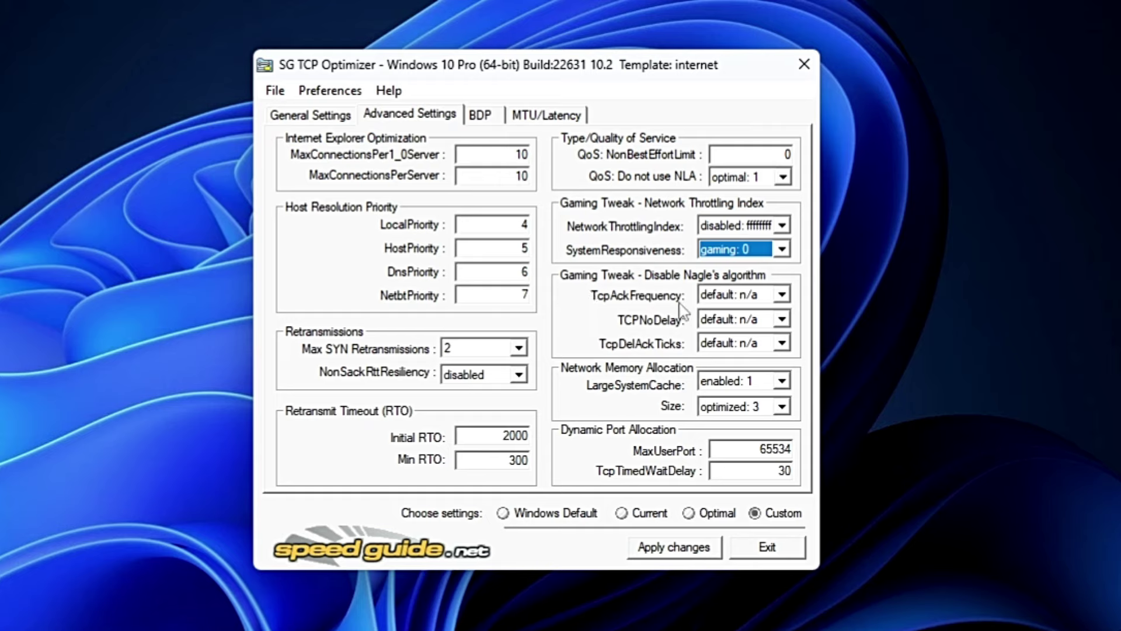
Step: Set TcpAckFrequency to disabled: 1, TCPNoDelay to enabled: 1 and TcpDelAckTicks to disabled: 0, with the network memory allocation size at optimized: 3
click(782, 295)
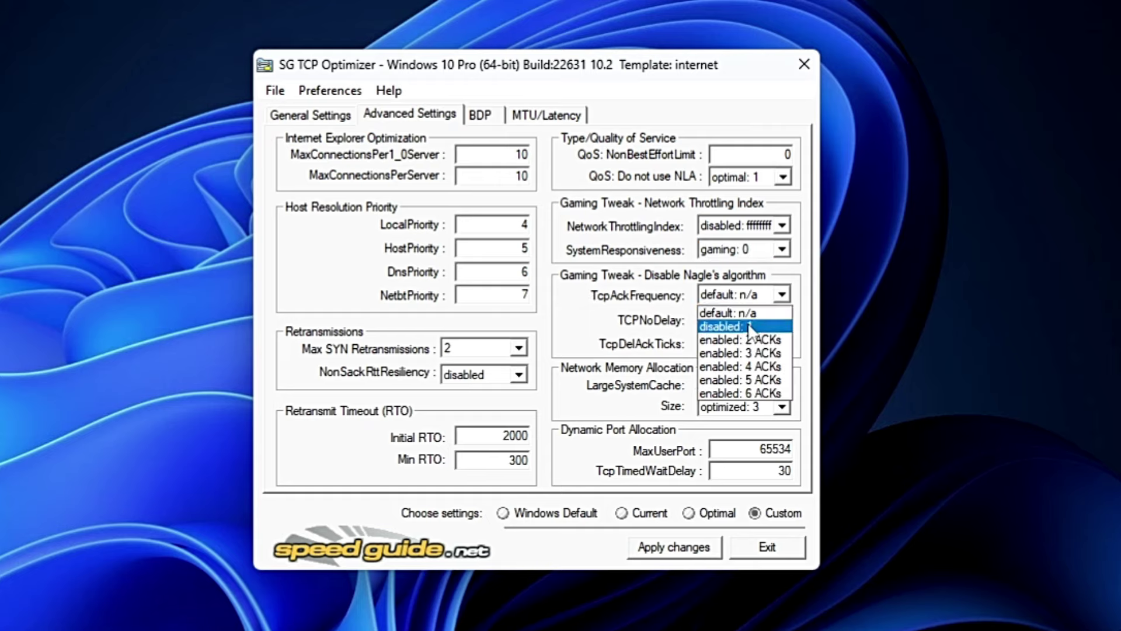
click(727, 325)
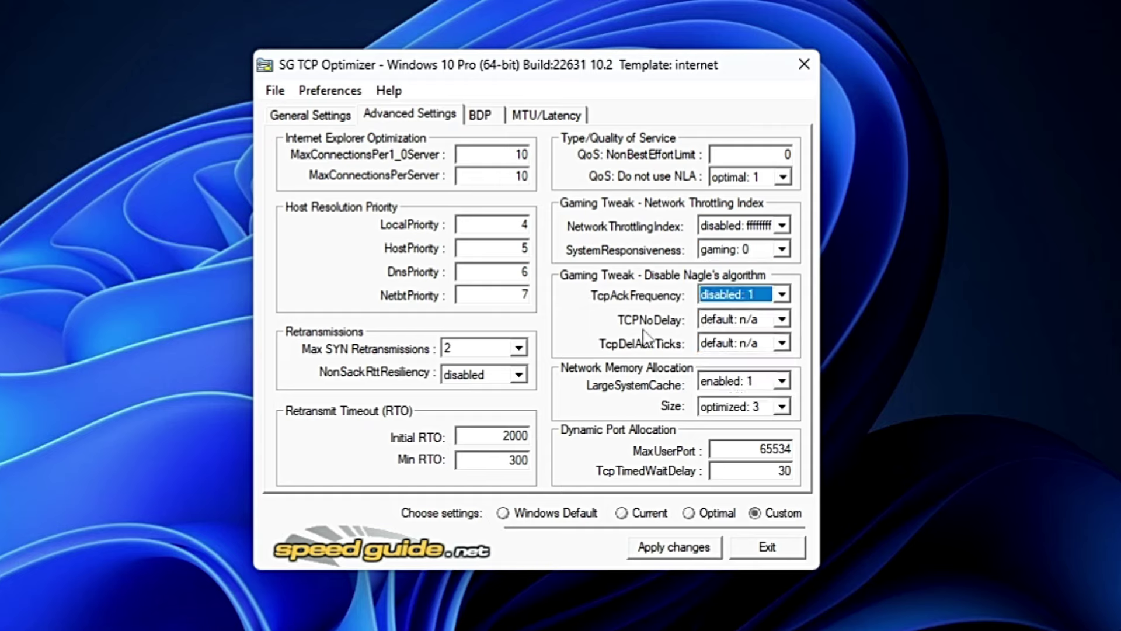
click(783, 319)
click(748, 347)
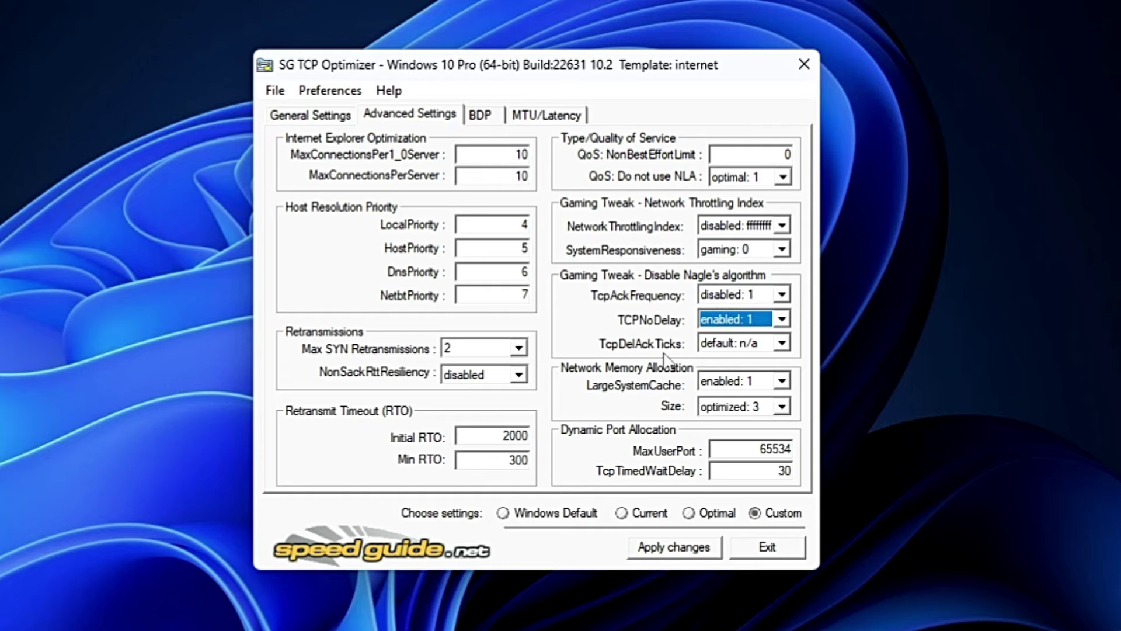
click(782, 343)
click(747, 370)
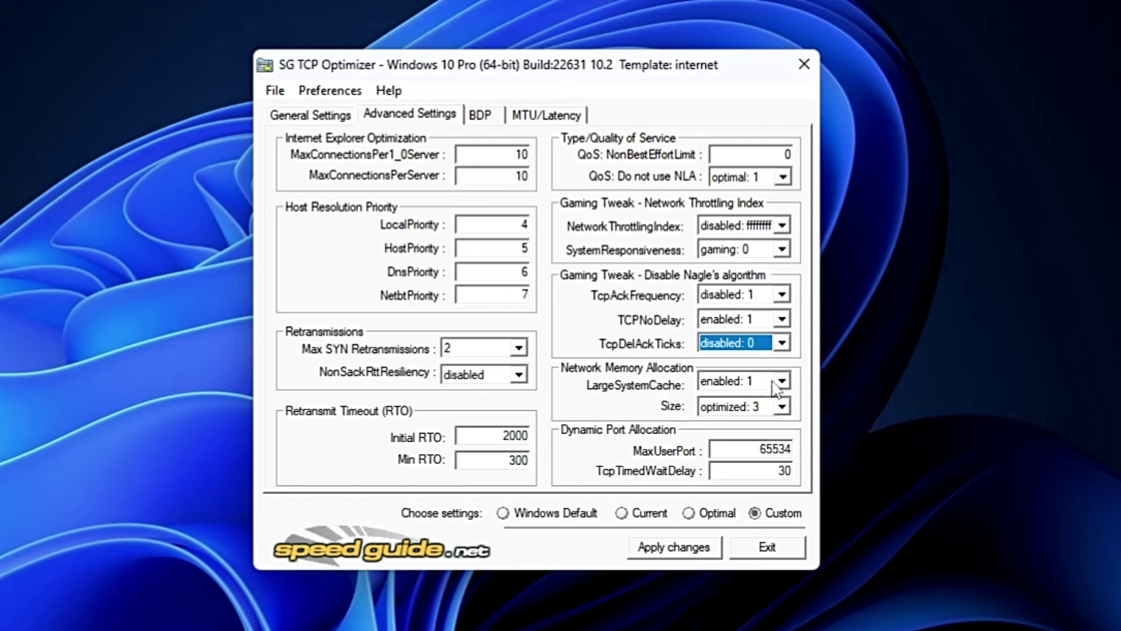
click(781, 406)
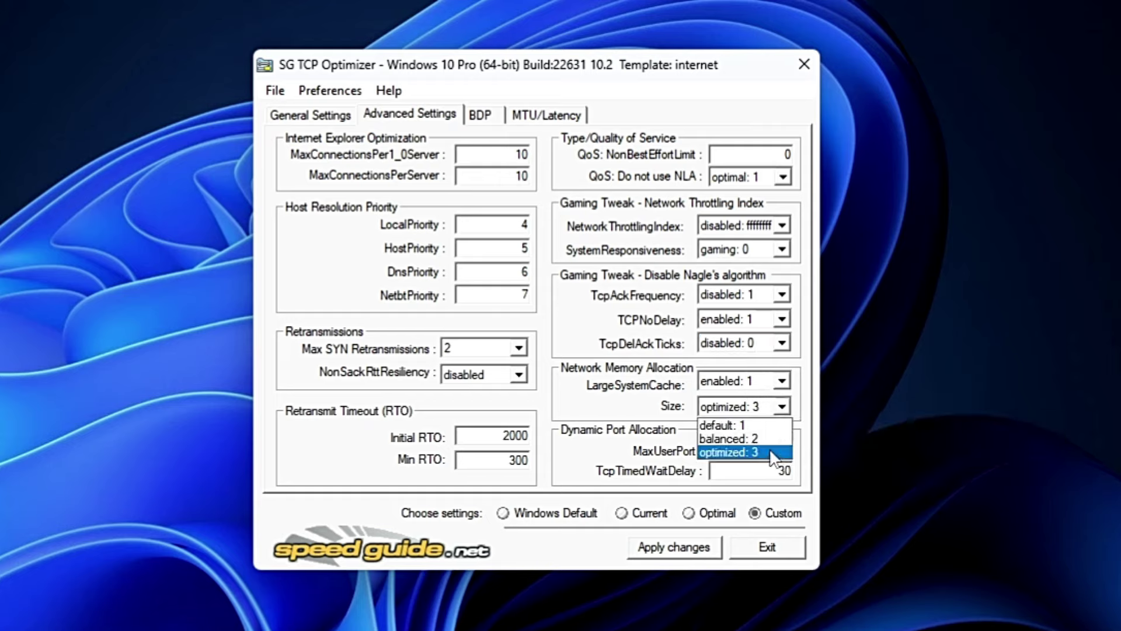
click(771, 453)
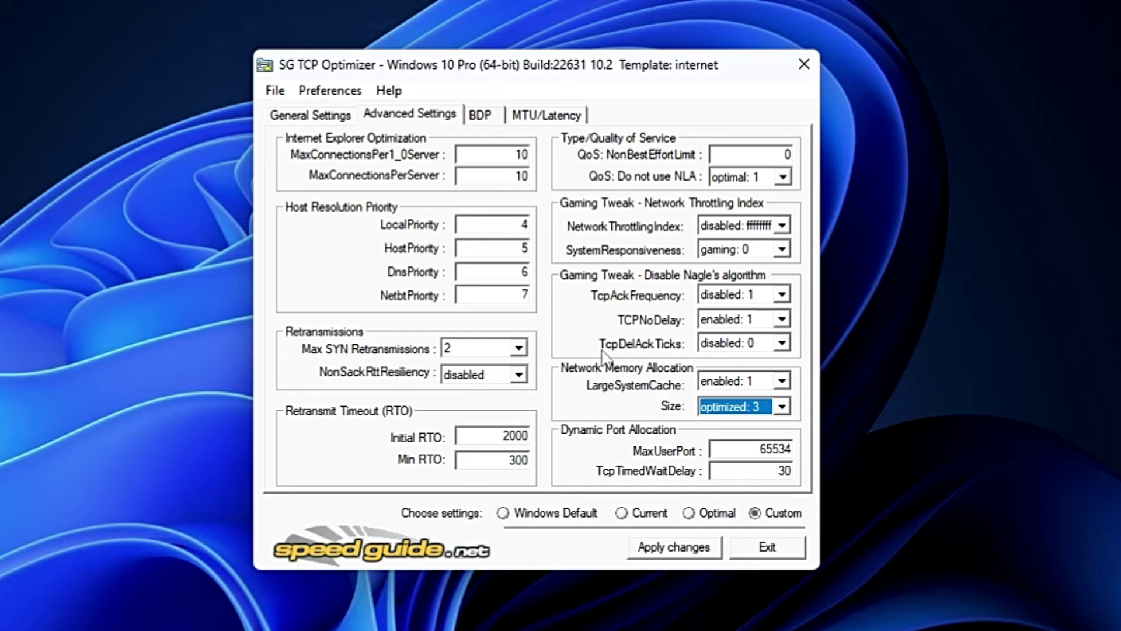
click(547, 117)
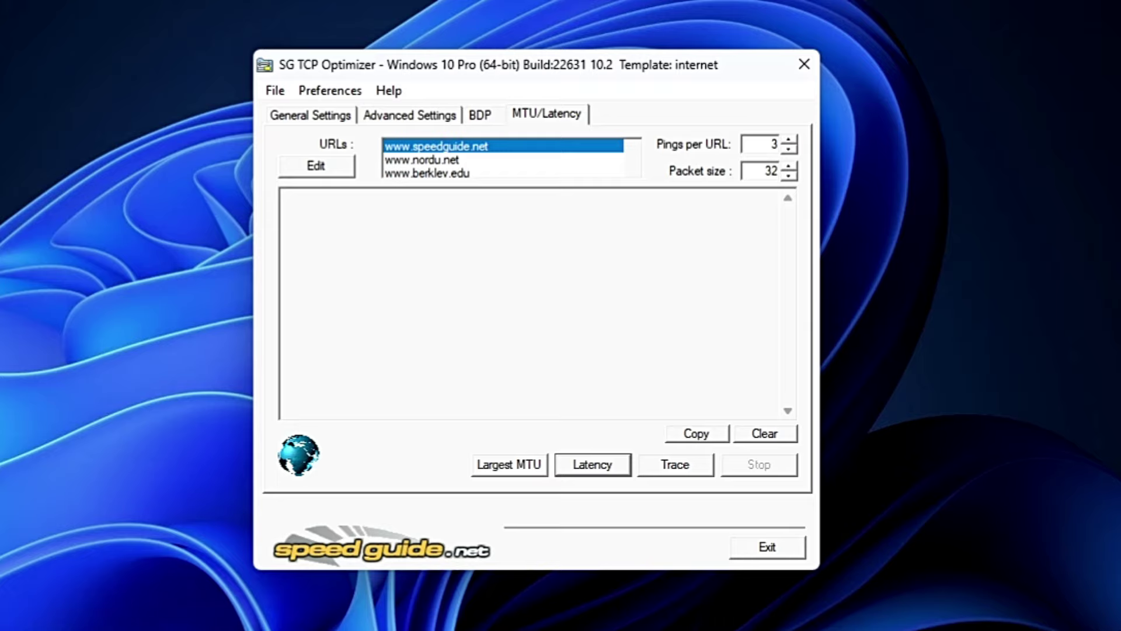
click(509, 466)
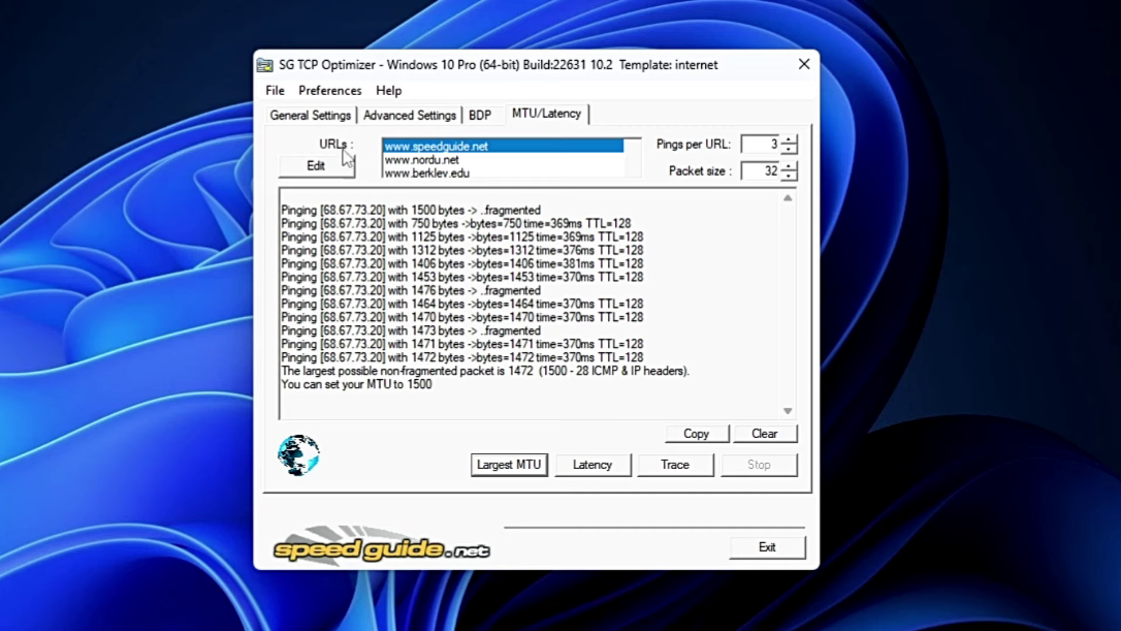
click(314, 119)
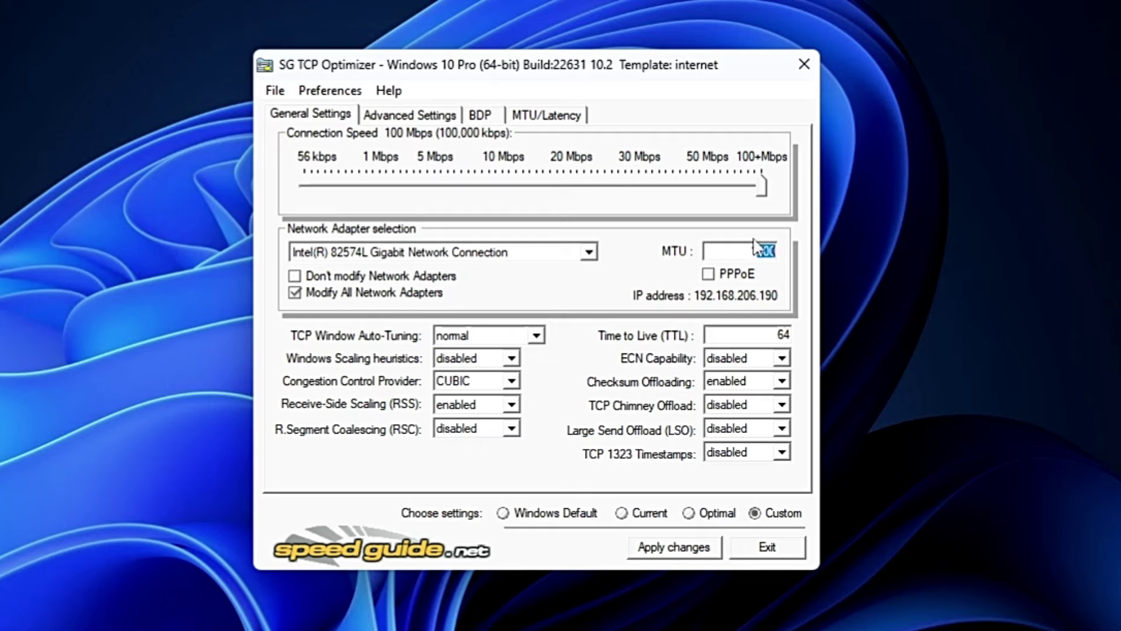
click(547, 115)
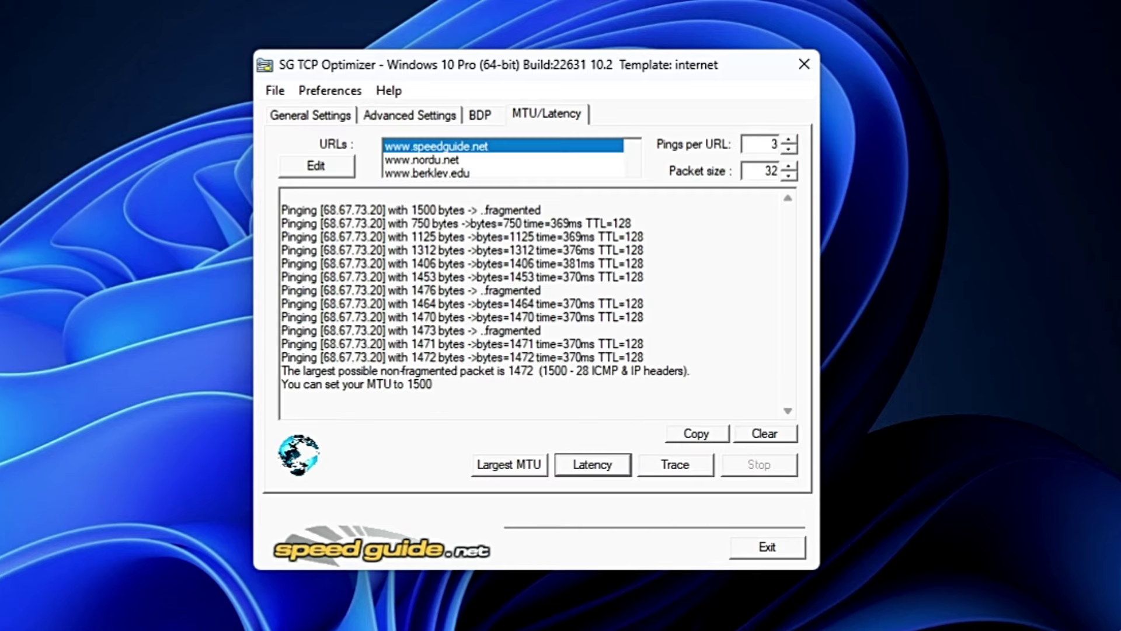
click(318, 117)
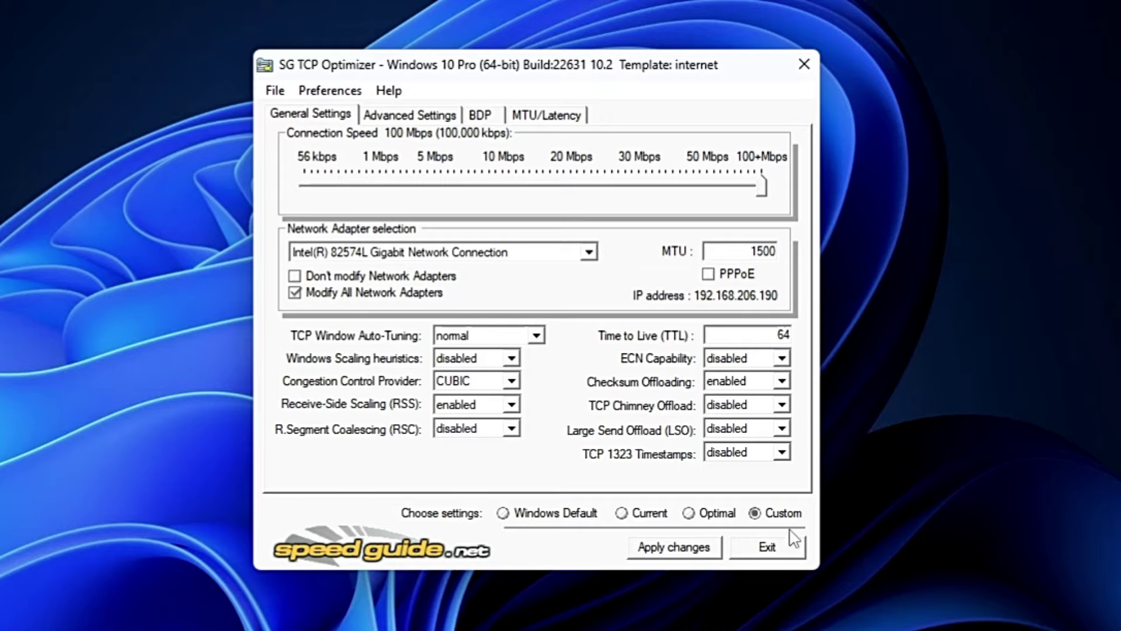
Step: Apply the custom TCP Optimizer changes, confirm the list of new values, and reboot the computer
click(684, 549)
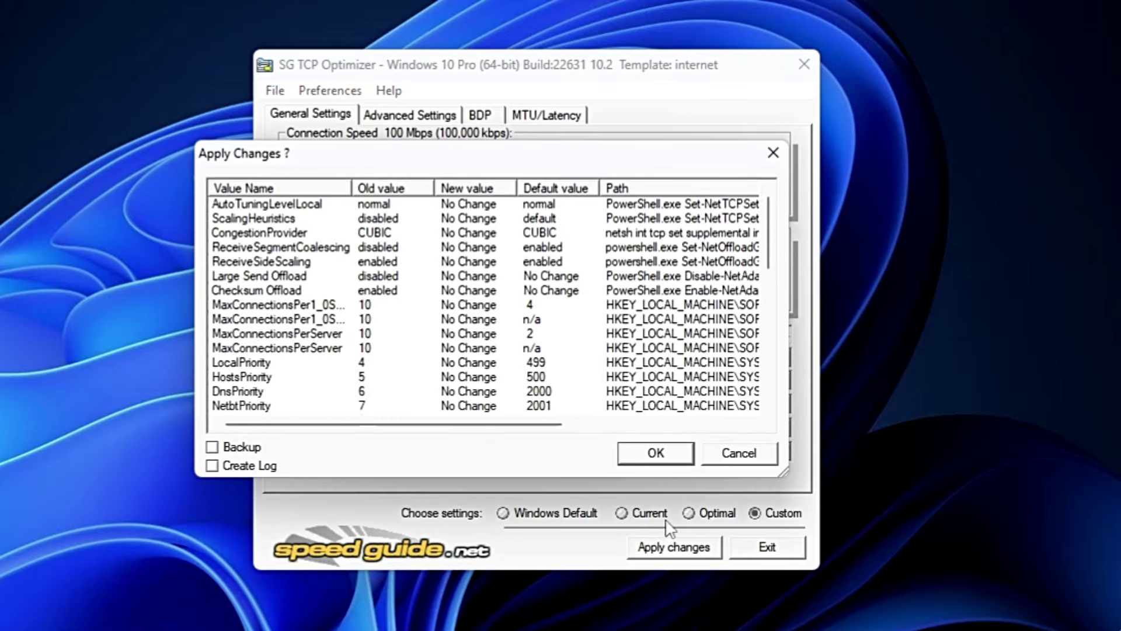
click(653, 453)
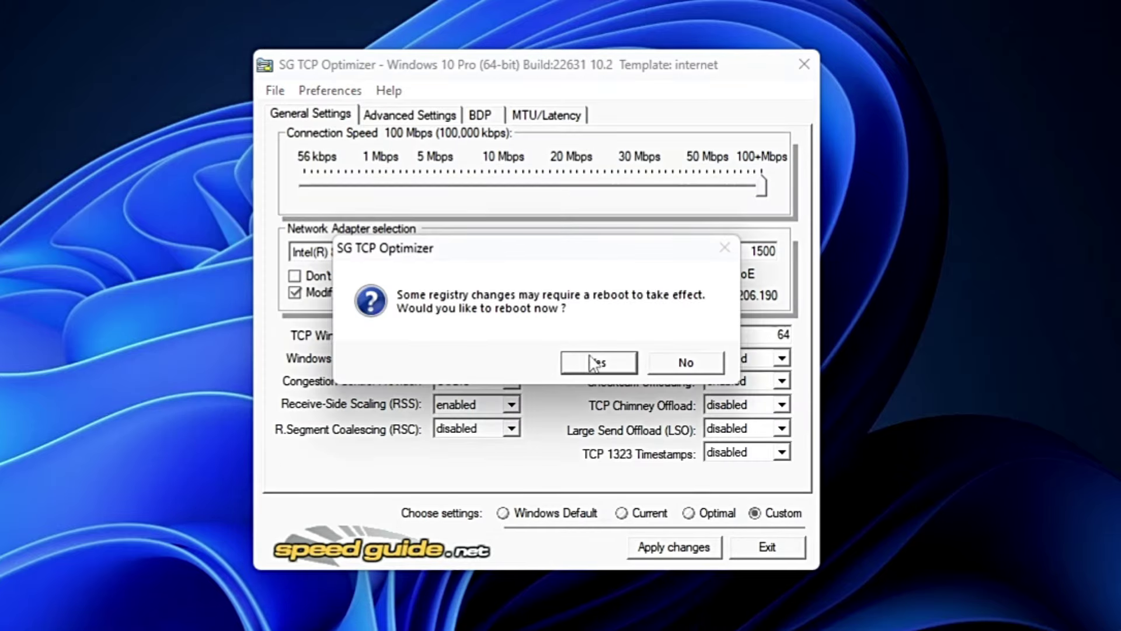
click(599, 366)
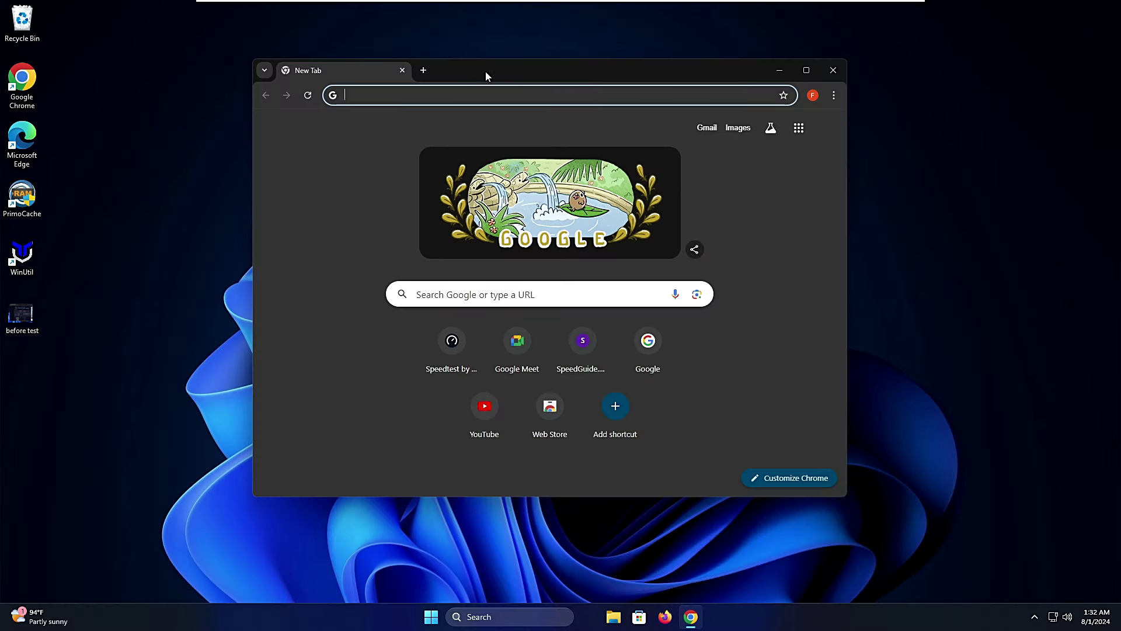
Step: In Google Chrome, reposition the window, open speedtest.net and start an internet speed test
drag(483, 76, 596, 103)
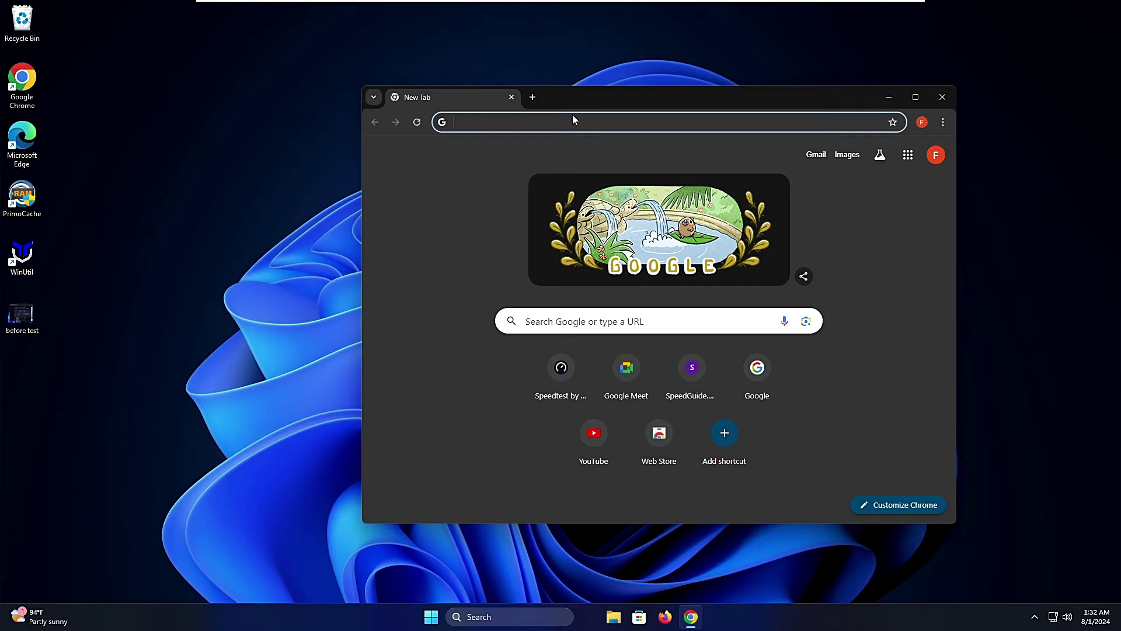
text(speedtest.net)
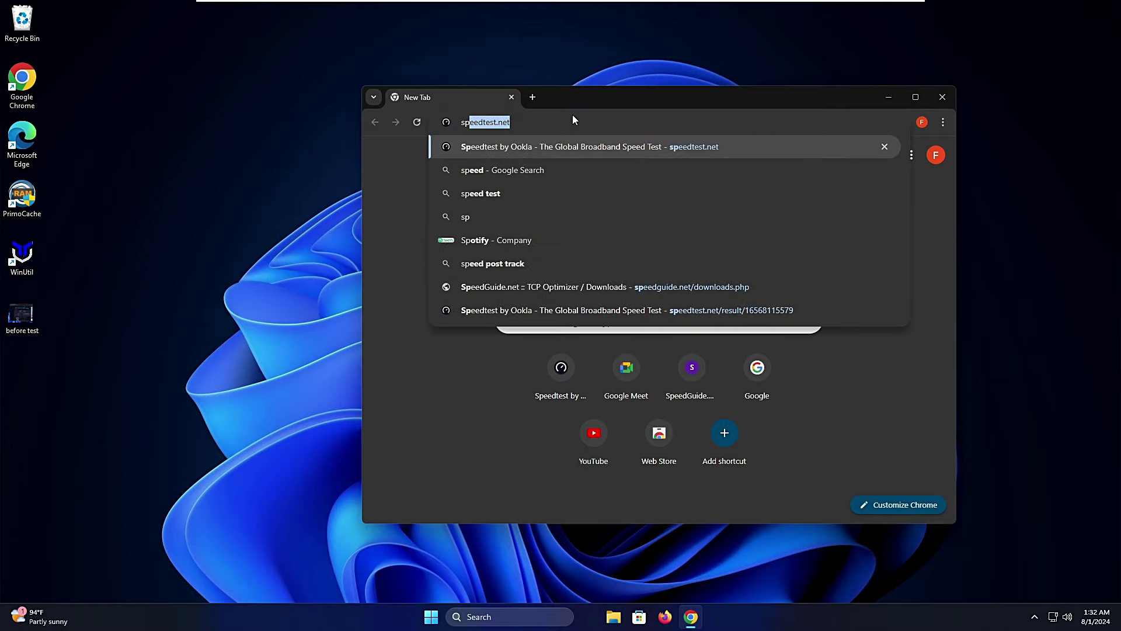
key(Return)
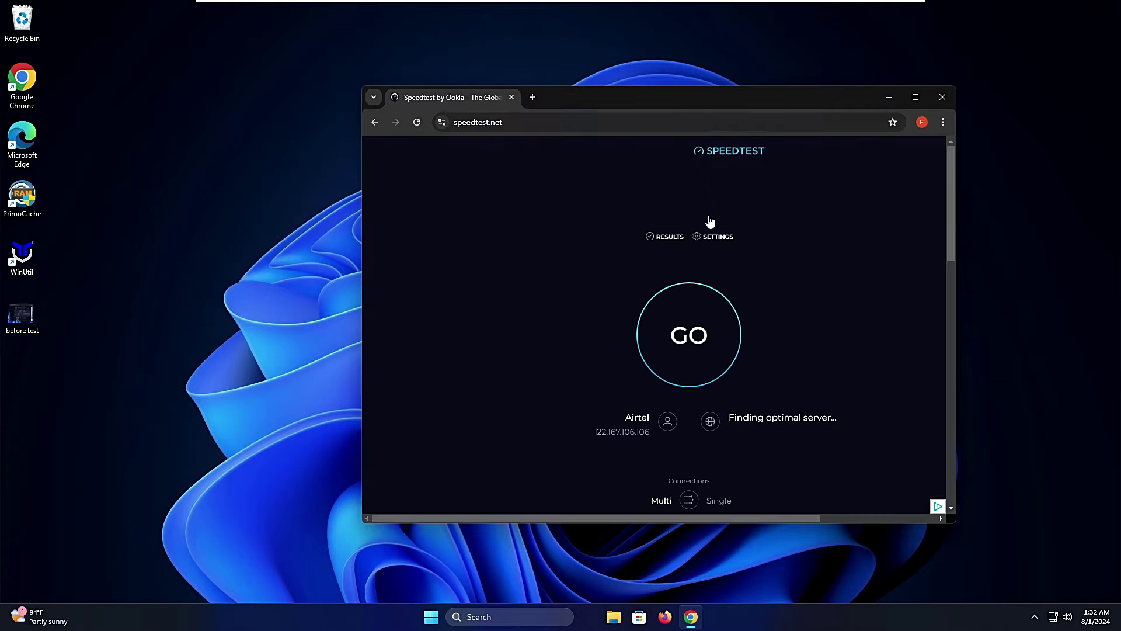
click(695, 338)
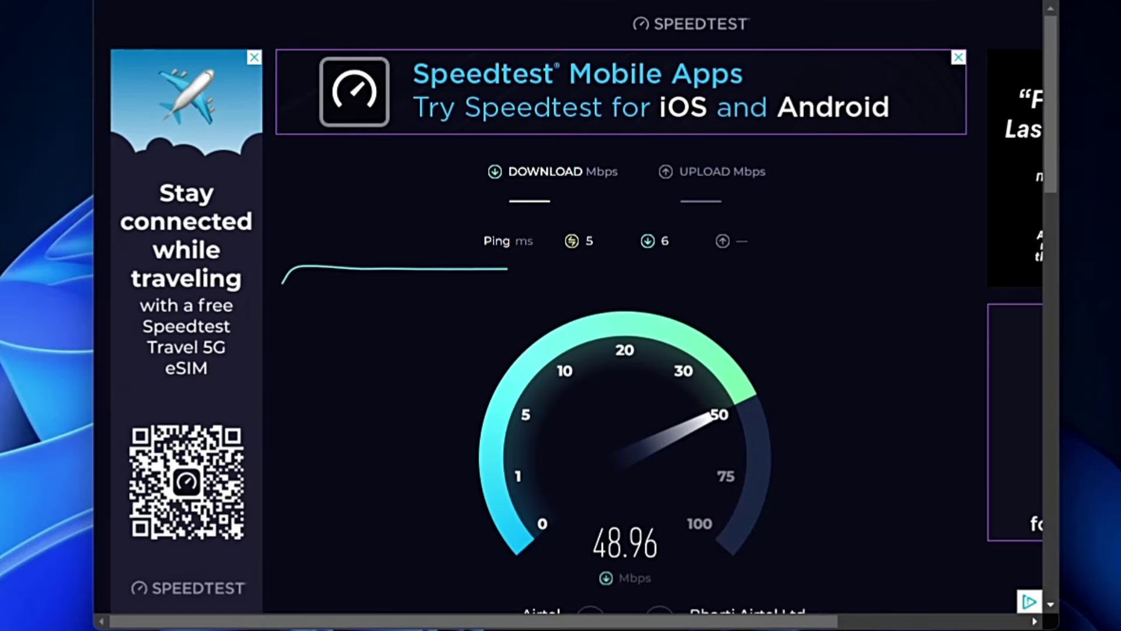